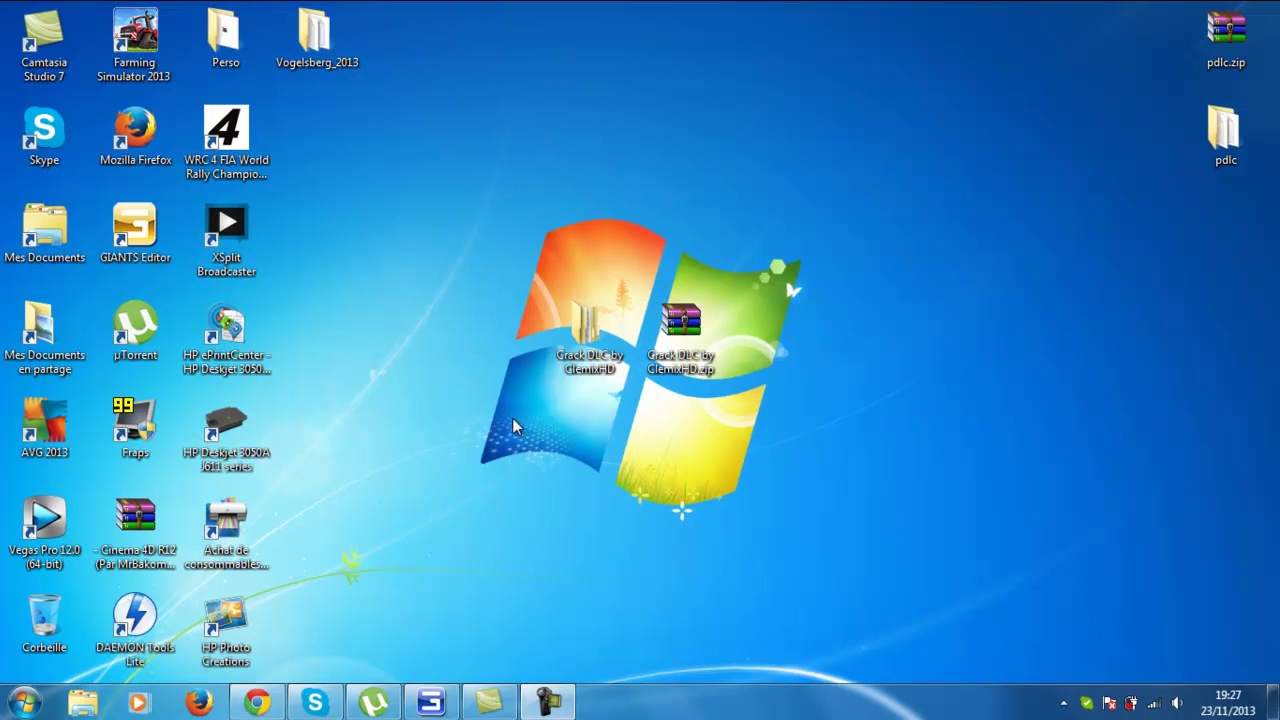
Inspect the rzx-ls13dlcpr.r01 archive inside the Crack DLC by ClemixHD folder, dismiss the licence notice, and close both windows.
double_click(576, 348)
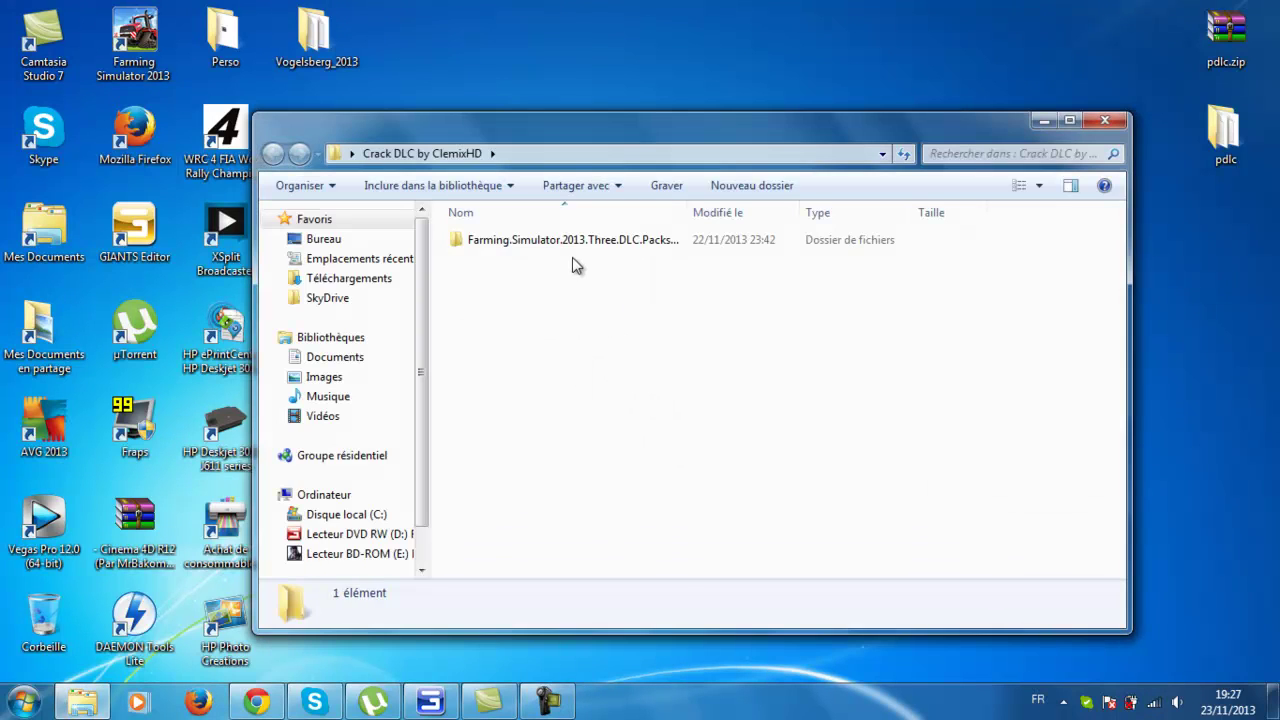
double_click(572, 243)
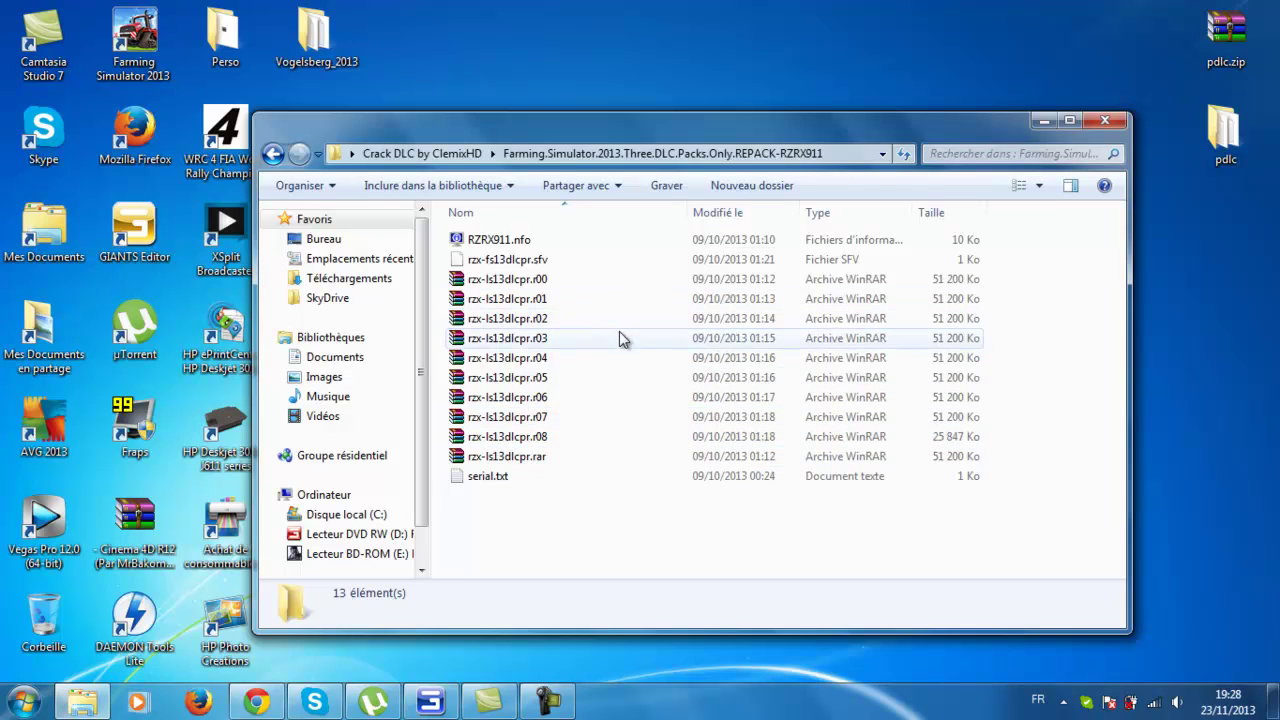
left_click(615, 300)
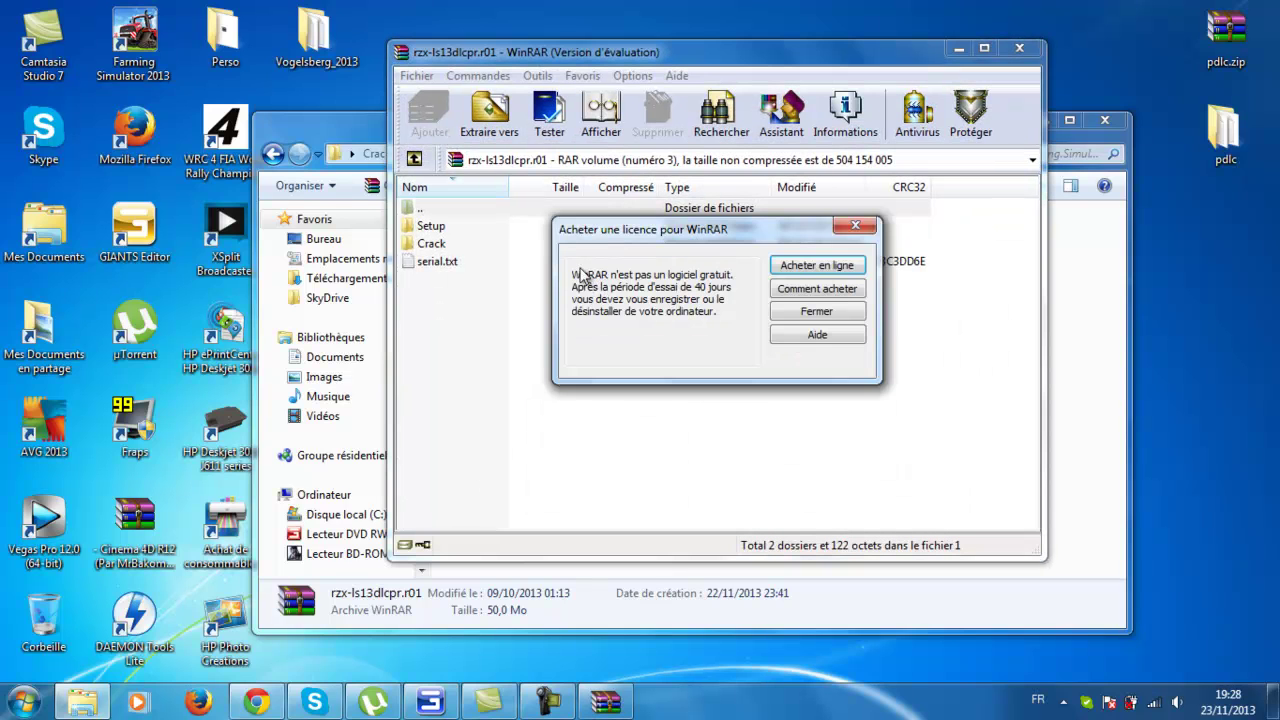
left_click(798, 316)
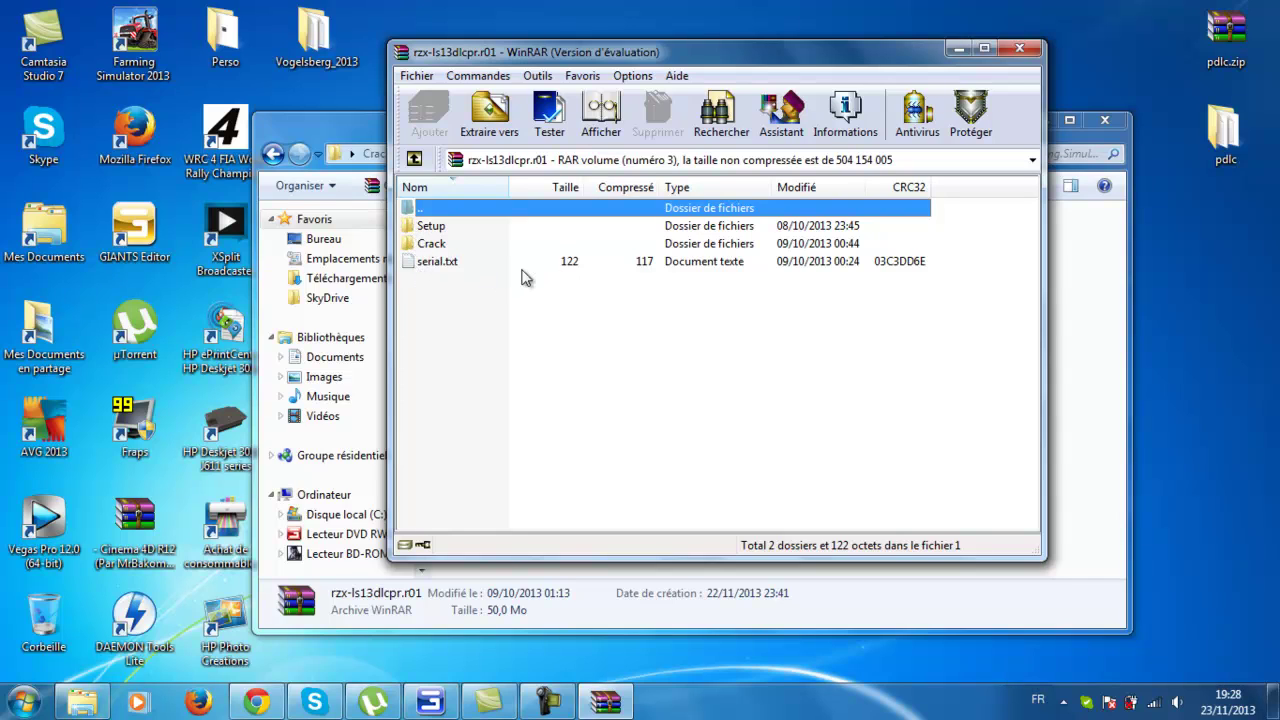
left_click(1016, 52)
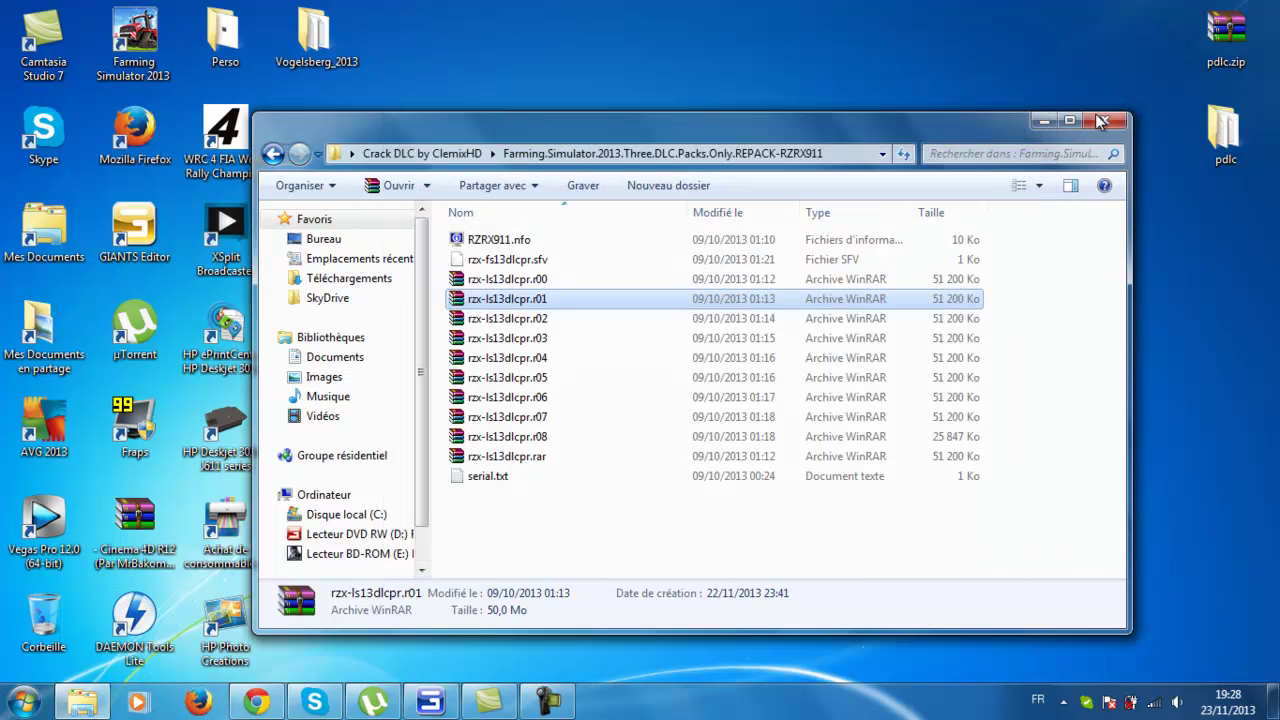
left_click(1105, 120)
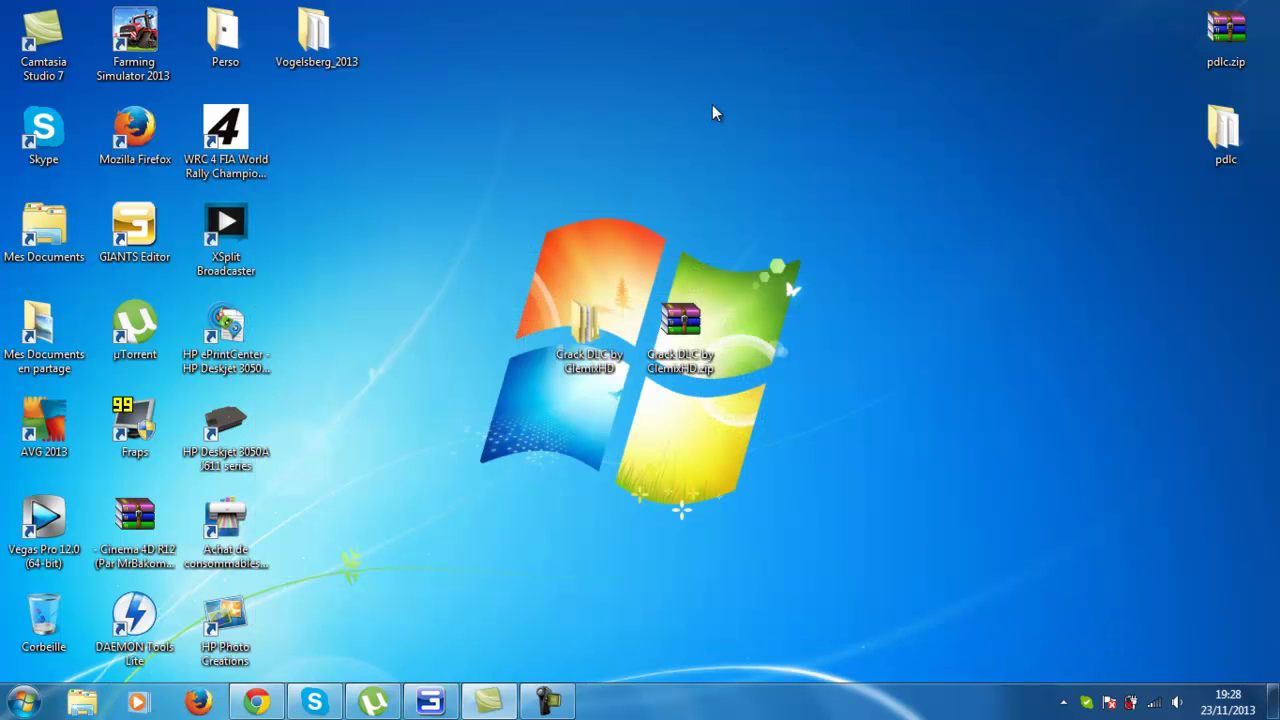
double_click(145, 58)
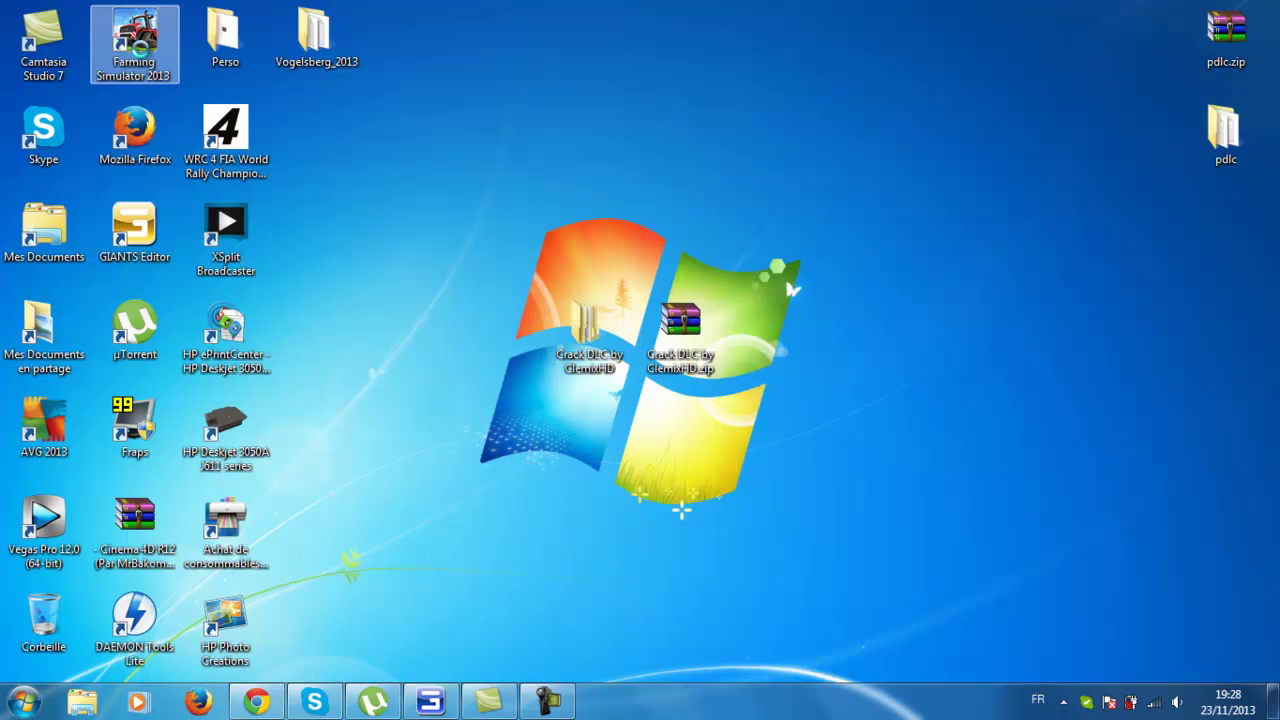
right_click(142, 50)
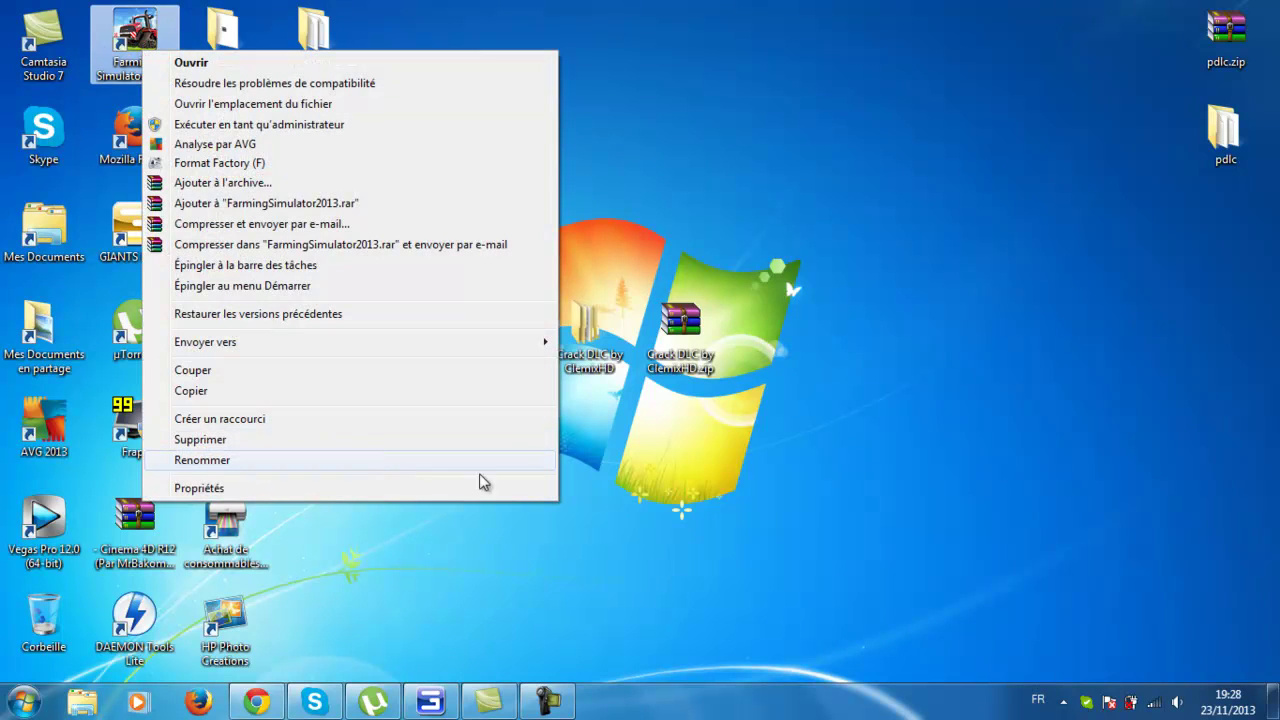
left_click(679, 510)
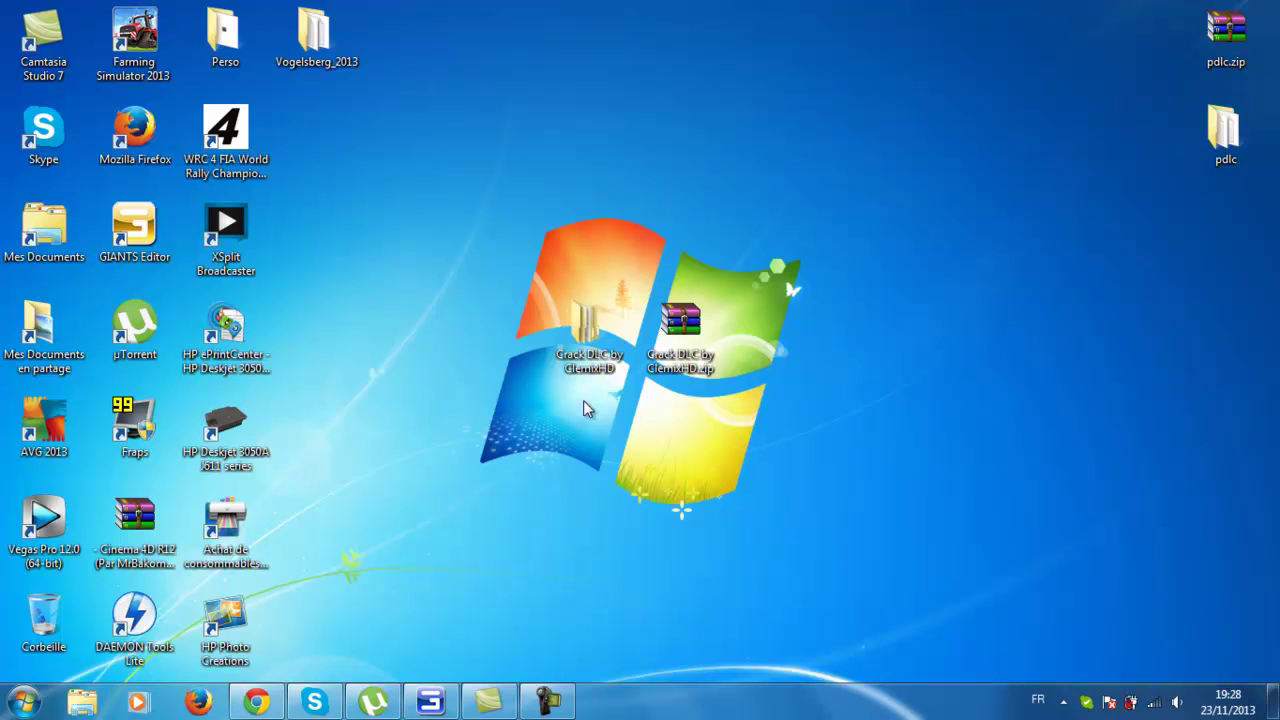
left_click(38, 708)
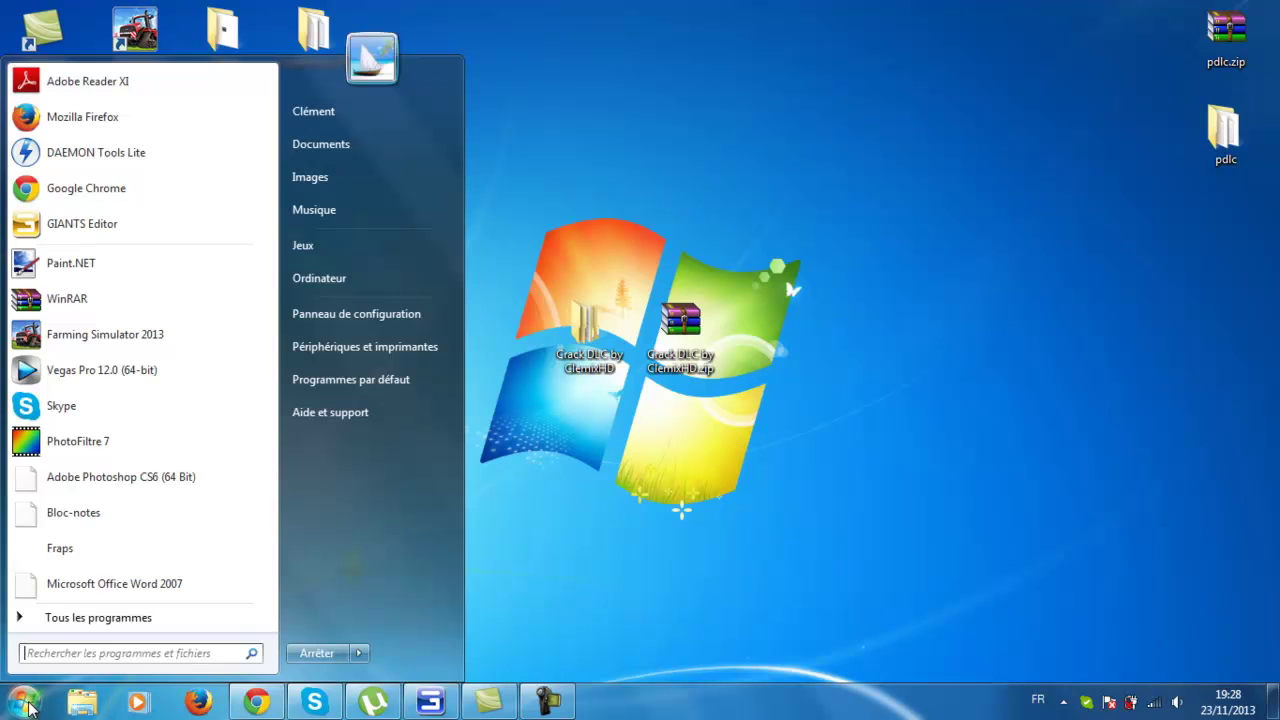
left_click(98, 618)
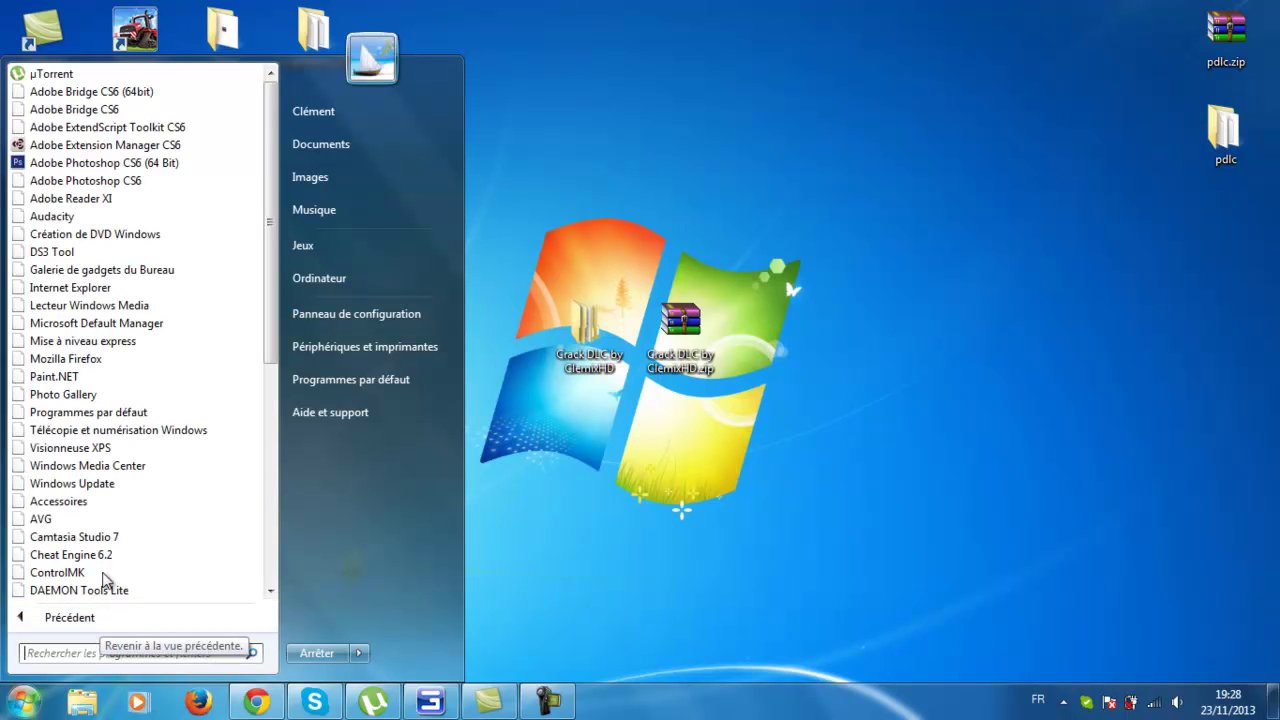
scroll(150, 440, "down", 6)
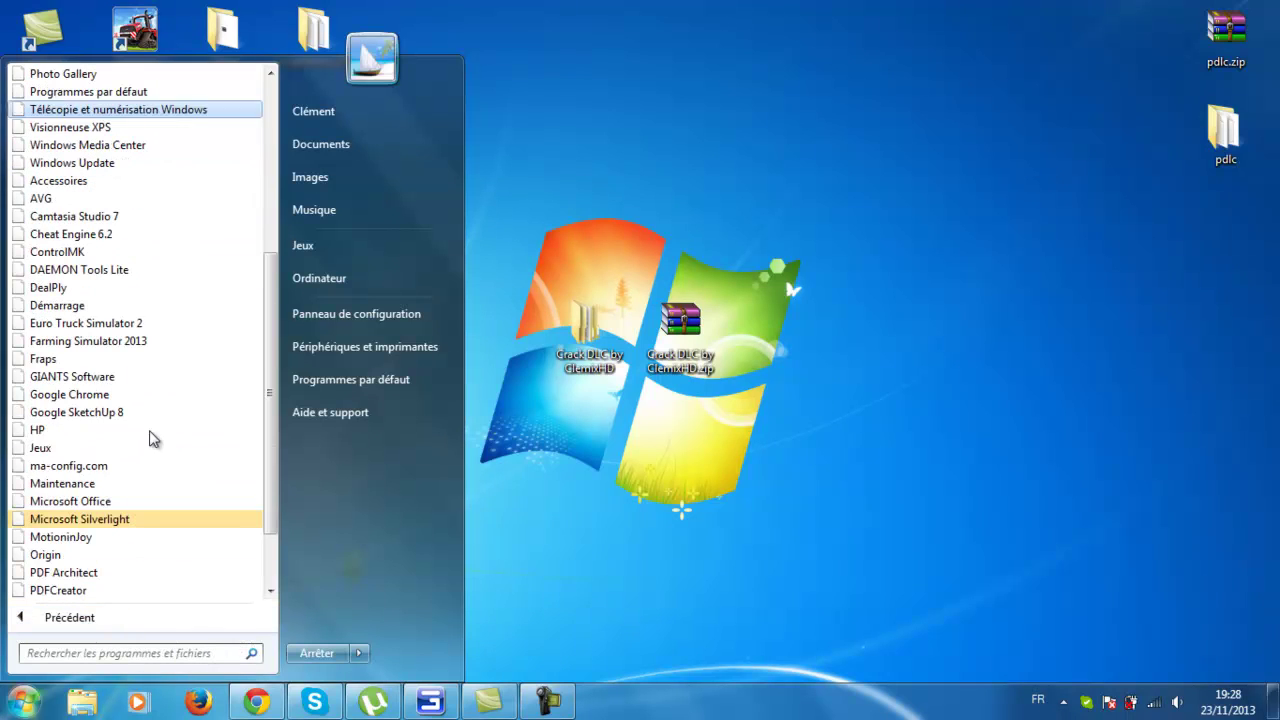
left_click(127, 624)
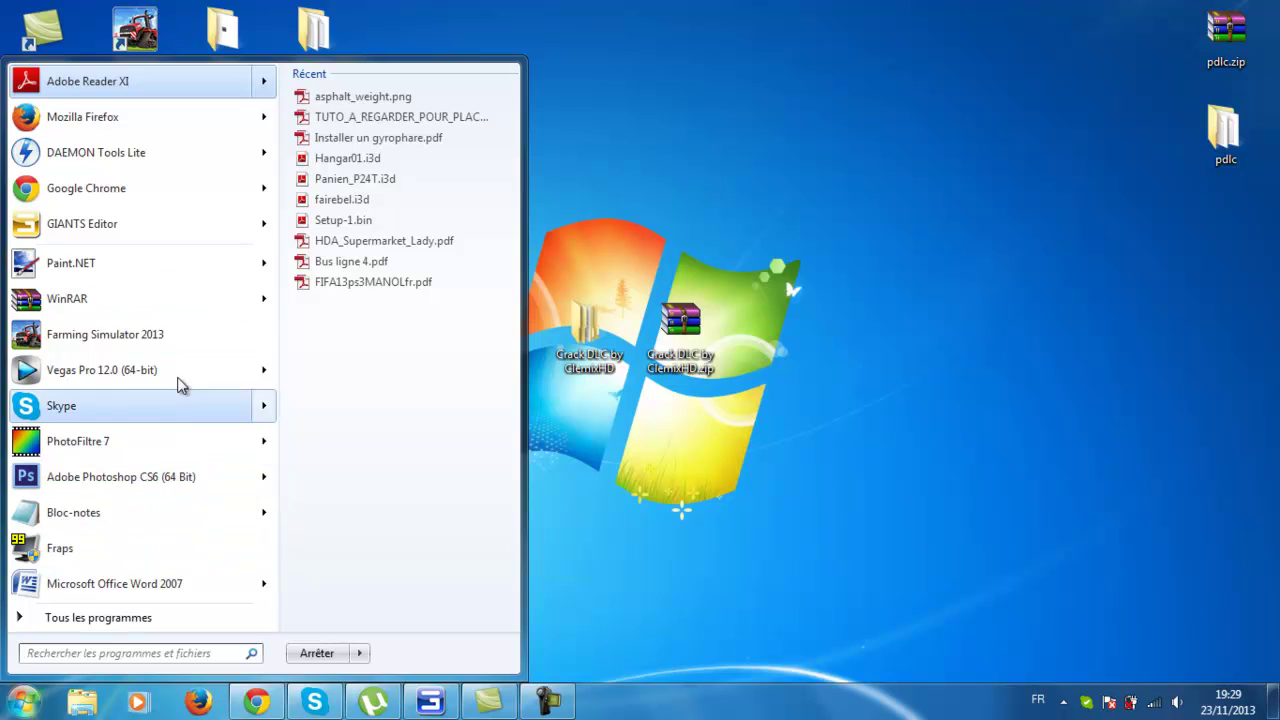
left_click(152, 338)
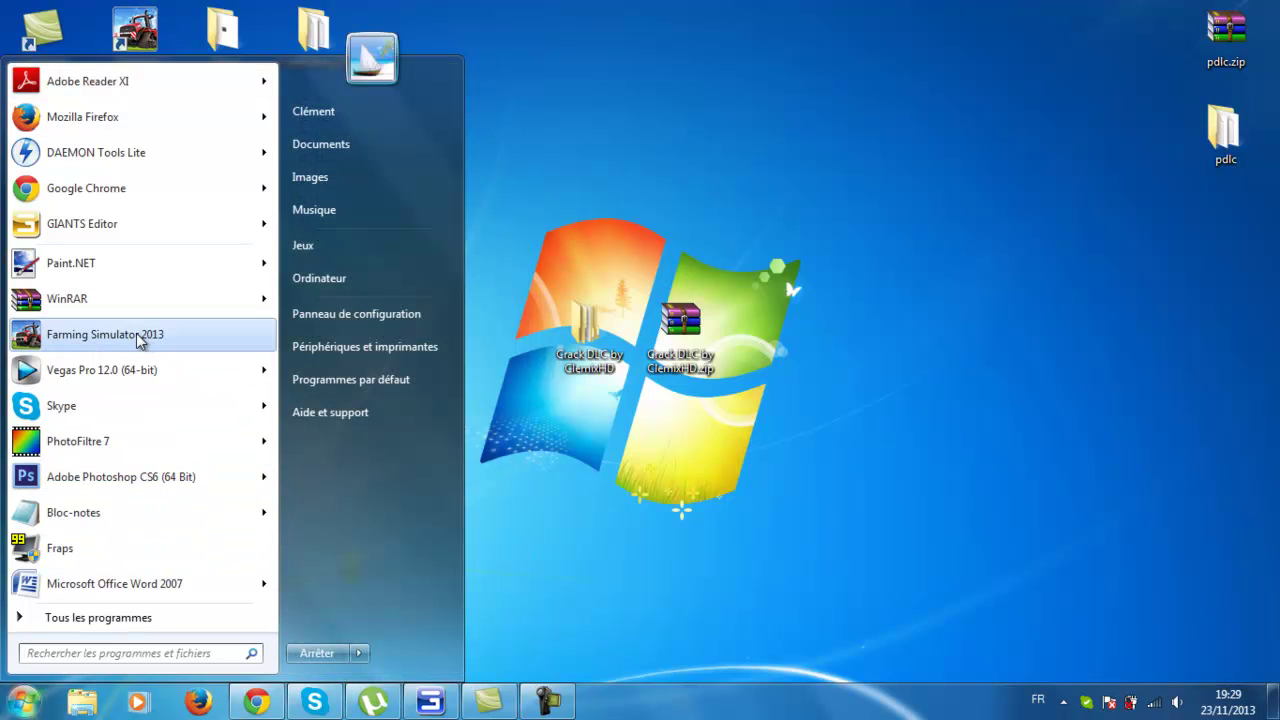
right_click(138, 340)
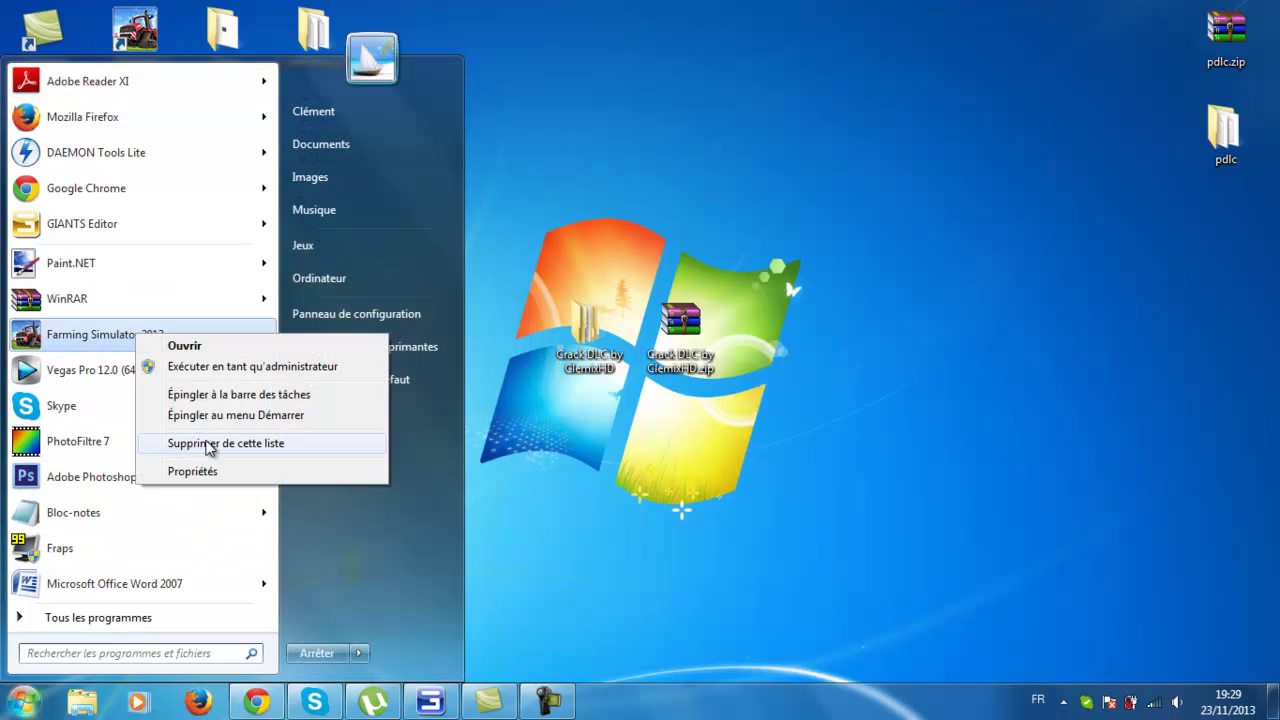
left_click(685, 483)
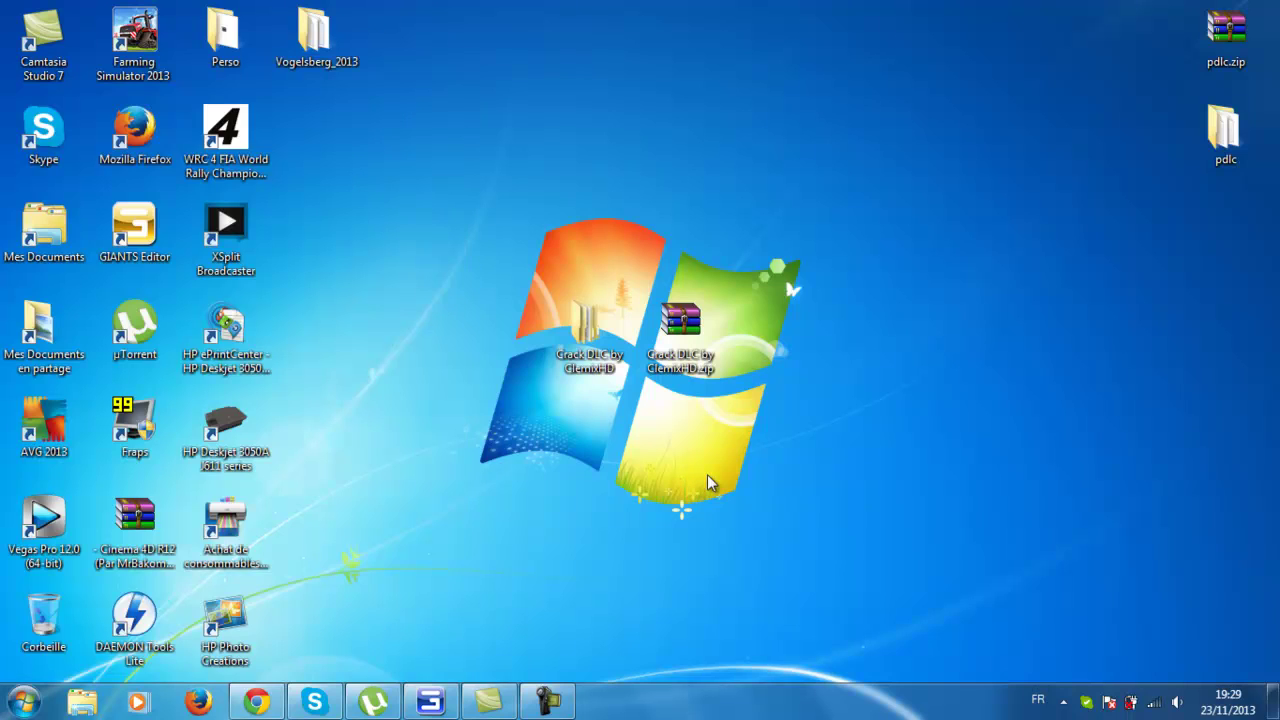
Show the Control Panel by category and bring up the list of installed programs for uninstalling.
left_click(24, 702)
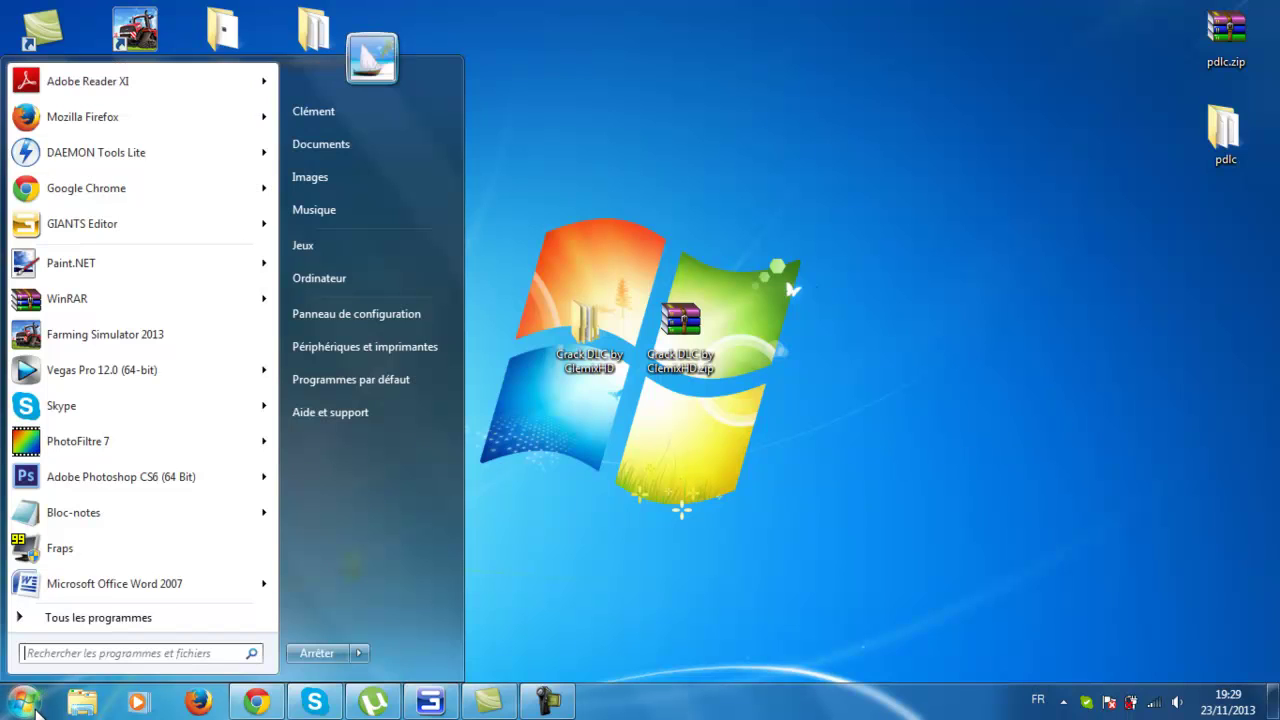
left_click(376, 315)
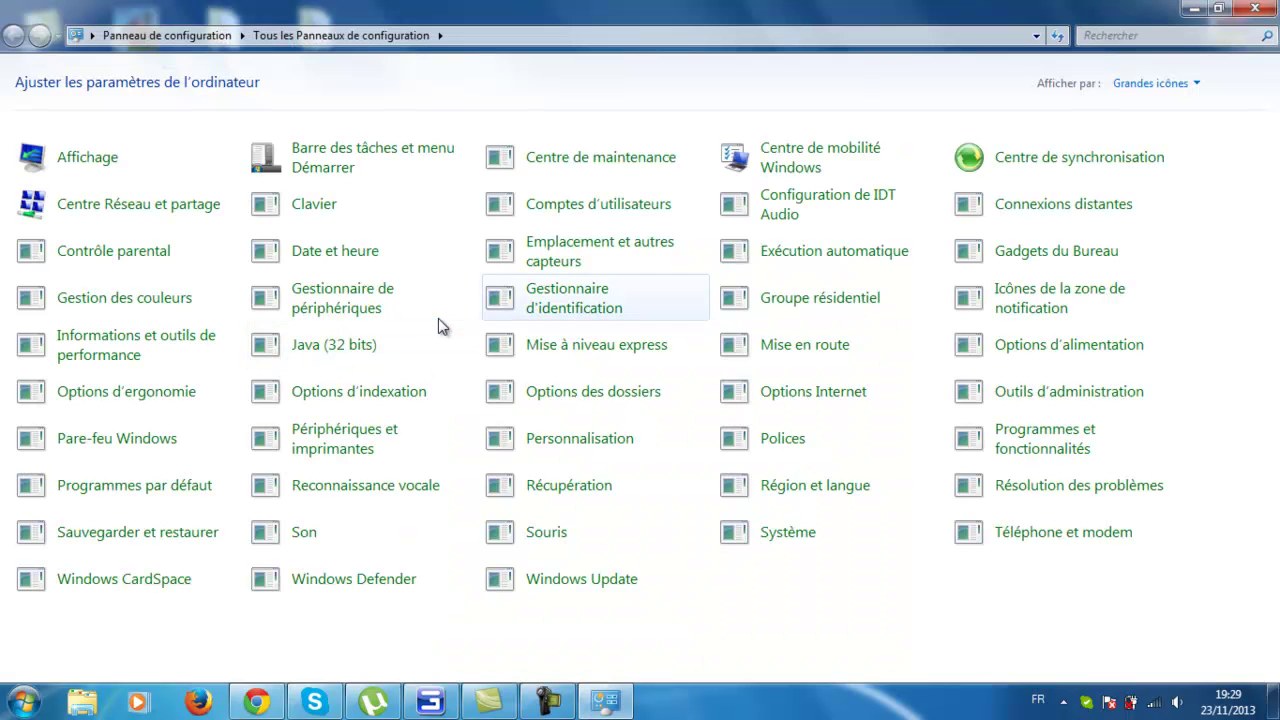
left_click(1196, 86)
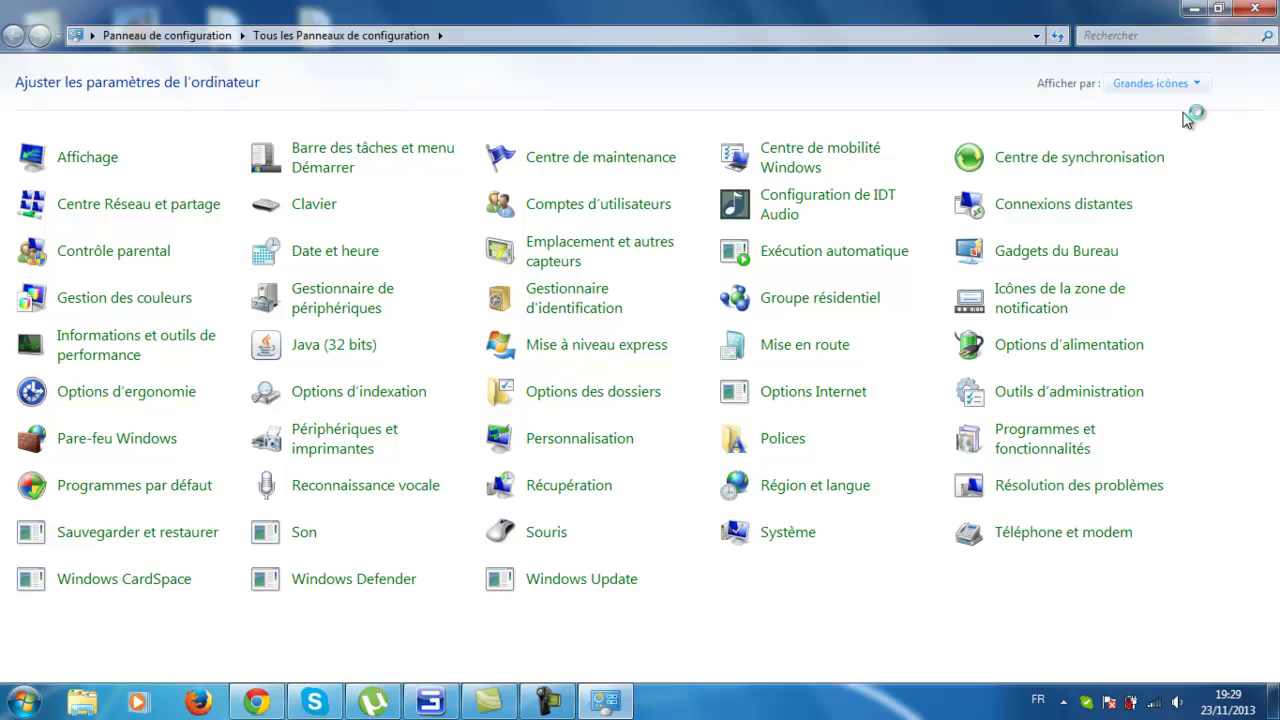
left_click(1180, 107)
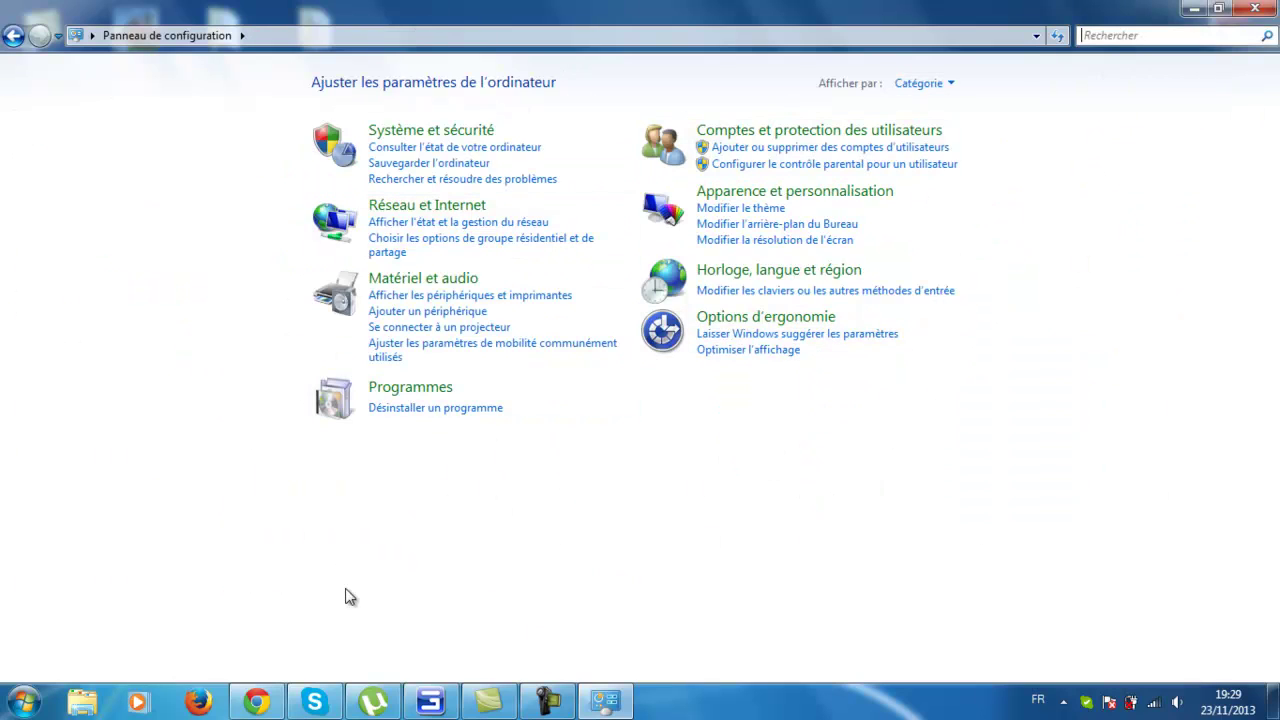
left_click(404, 392)
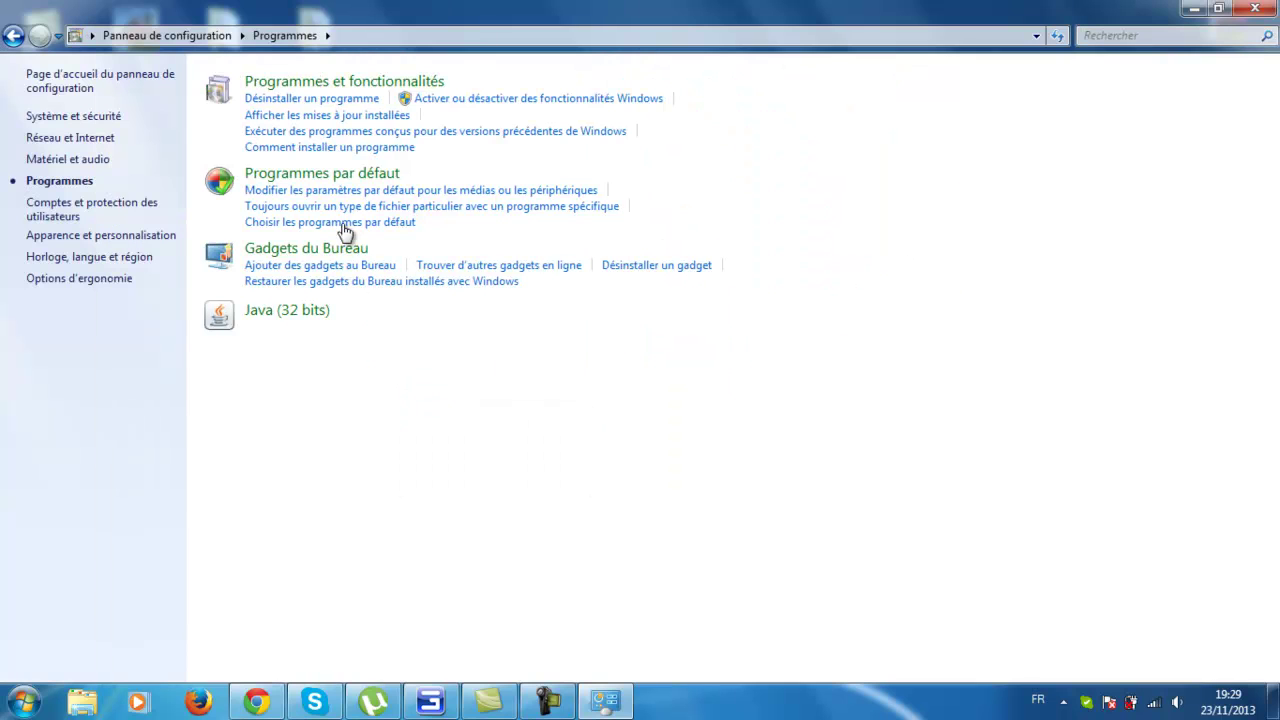
left_click(294, 99)
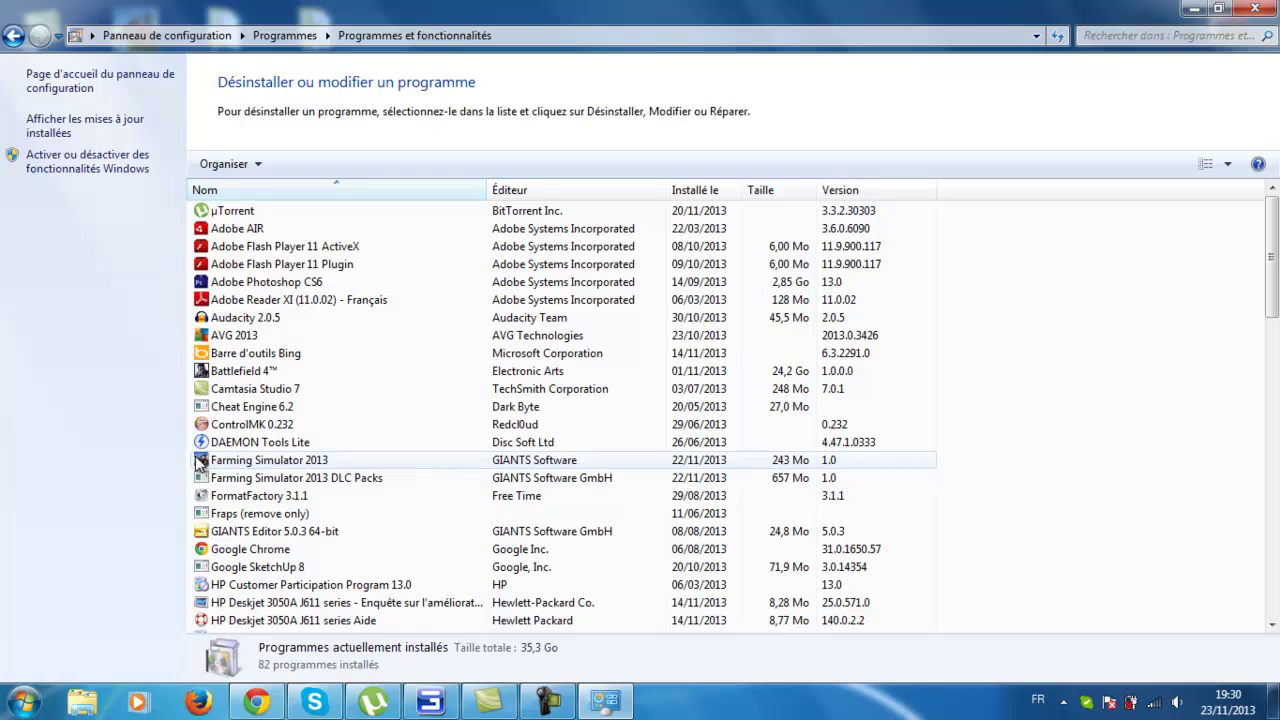
Check the uninstall option for Farming Simulator 2013 and Farming Simulator 2013 DLC Packs, look through the installed programs, and close the window.
right_click(468, 463)
left_click(378, 465)
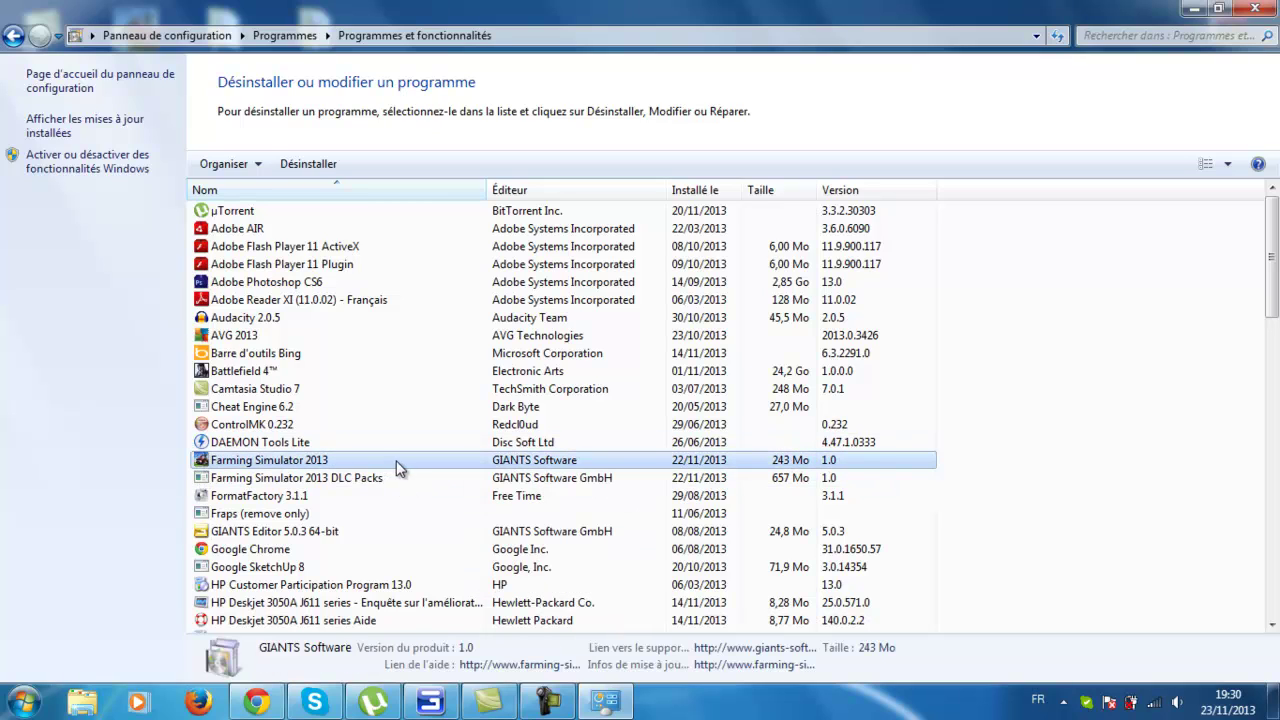
right_click(410, 463)
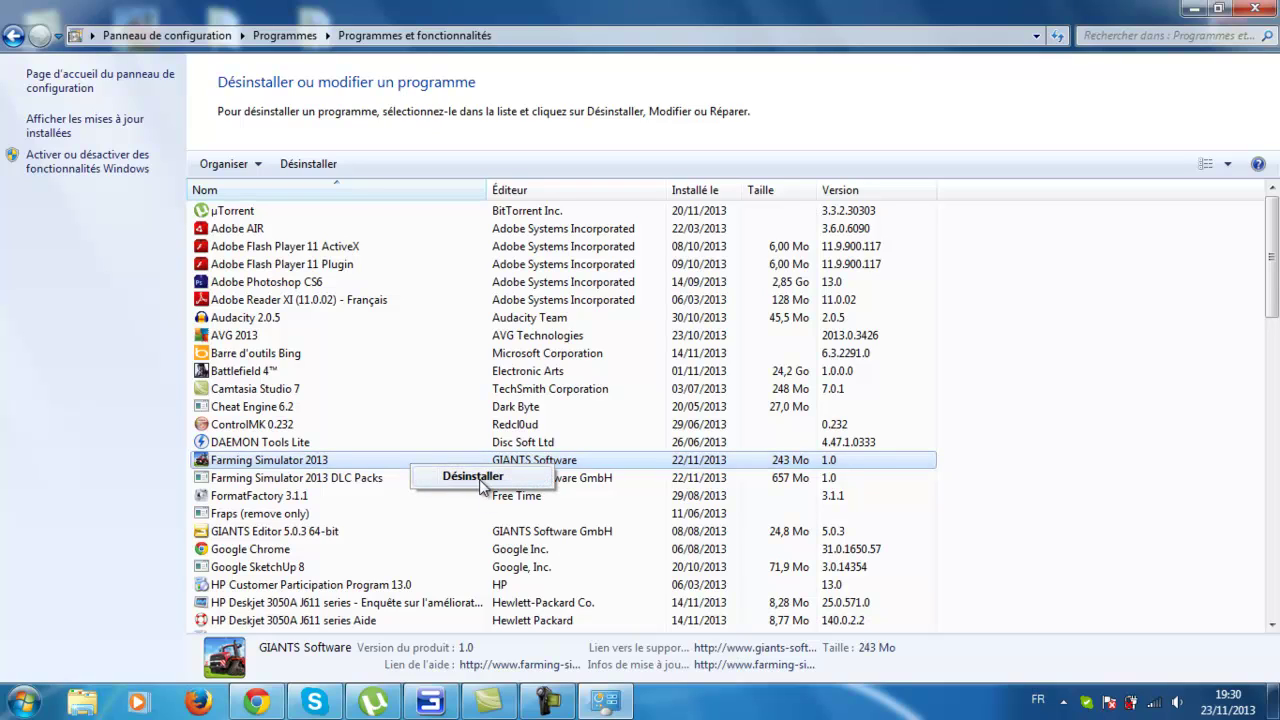
left_click(378, 477)
right_click(384, 480)
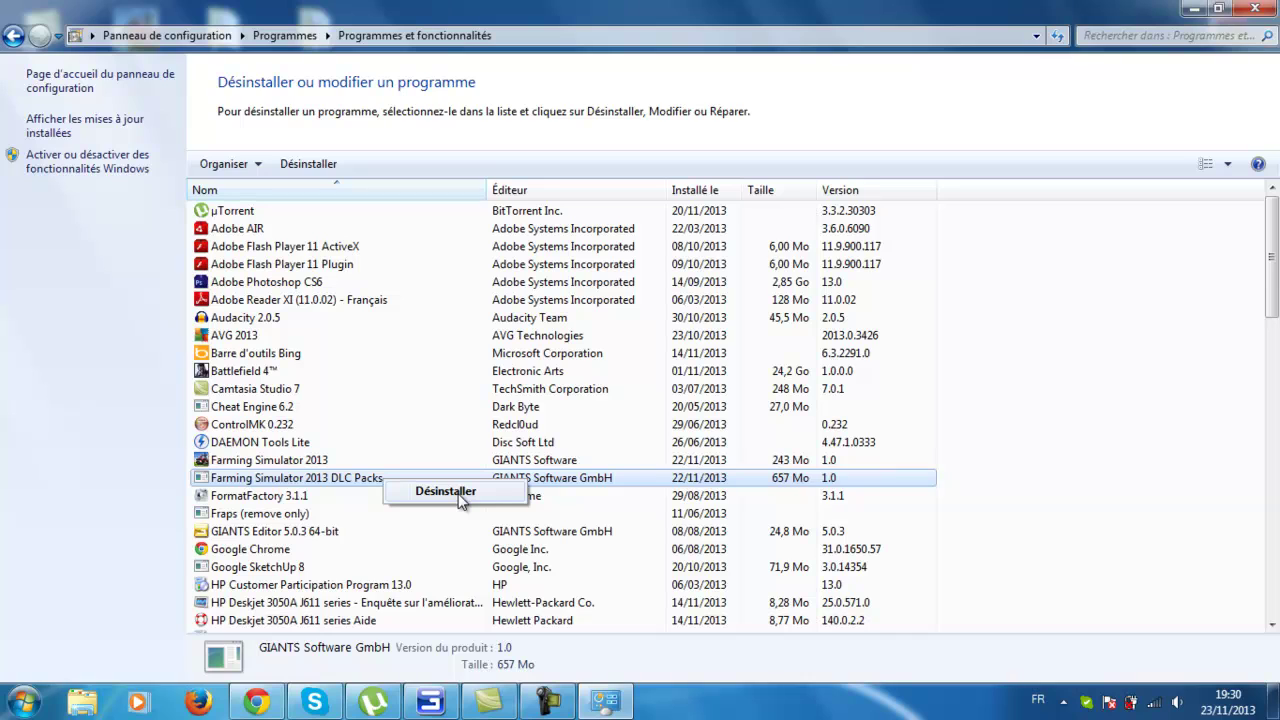
left_click(164, 446)
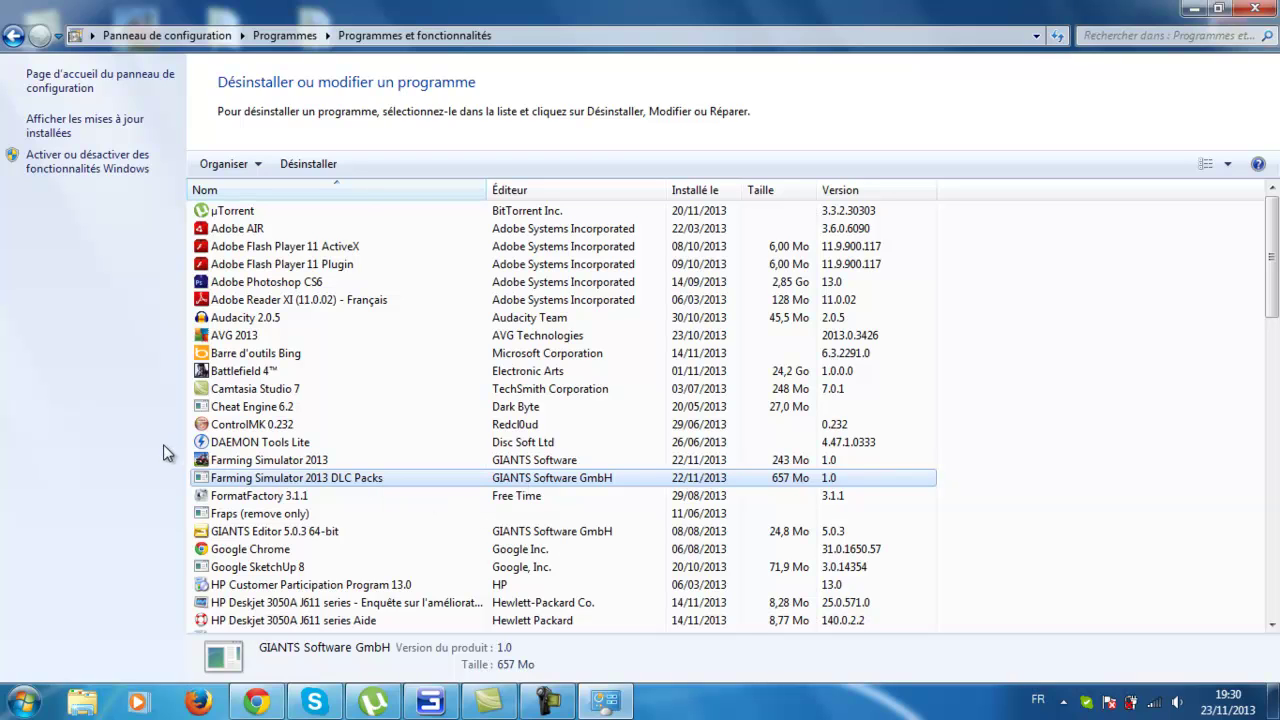
scroll(440, 495, "down", 1)
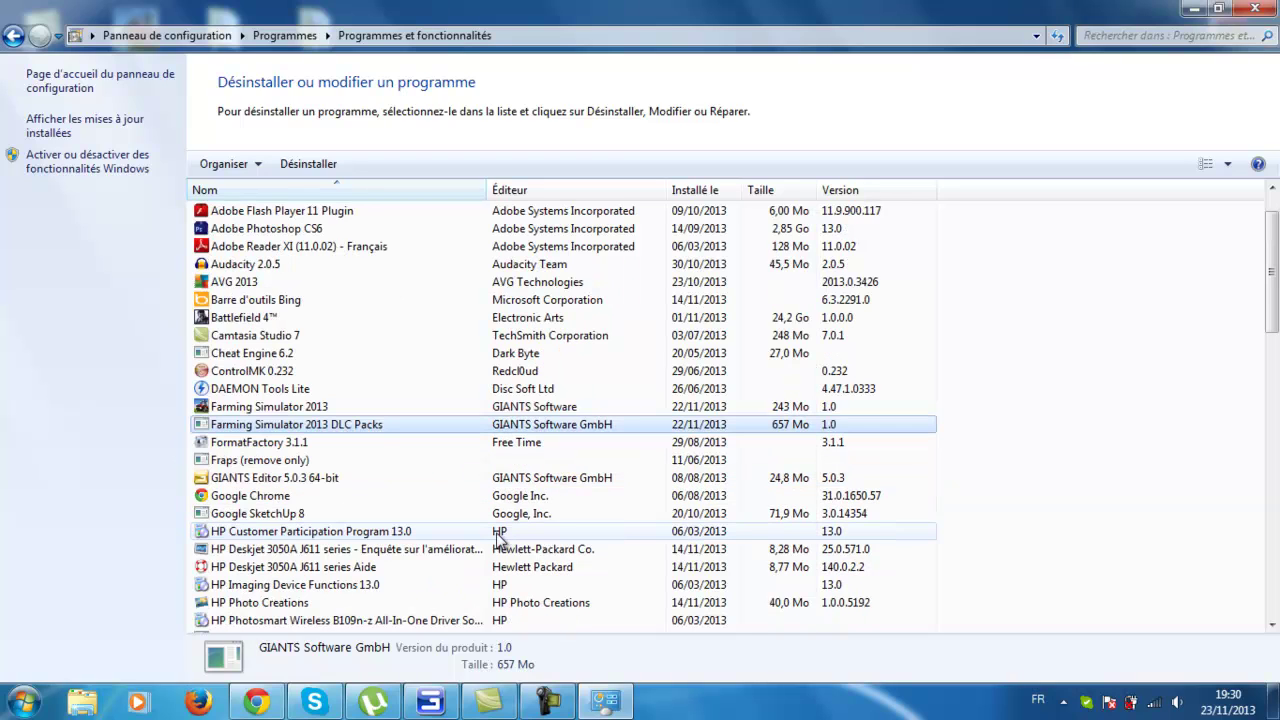
scroll(490, 533, "down", 3)
scroll(486, 528, "up", 4)
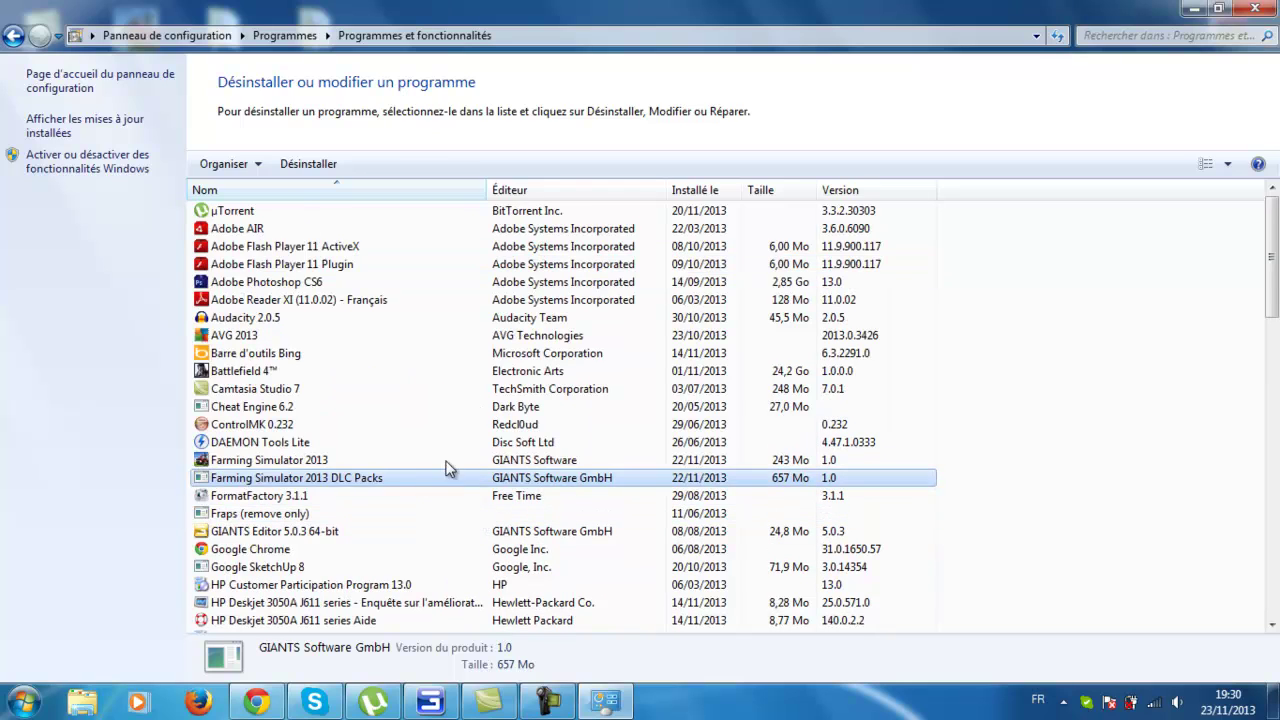
left_click(1256, 9)
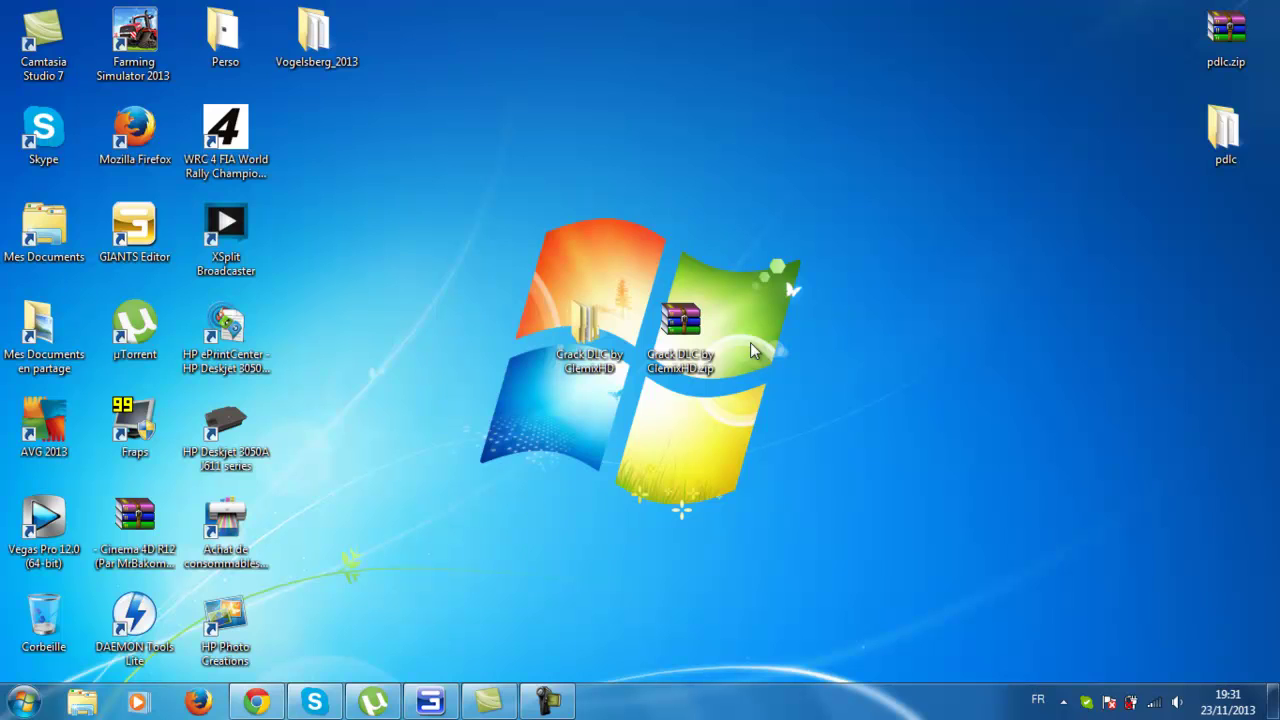
Open rzx-ls13dlcpr.r01 from the Crack DLC by ClemixHD folder, dismiss the licence notice, and go to its Crack\ENG\x86 folder.
double_click(588, 345)
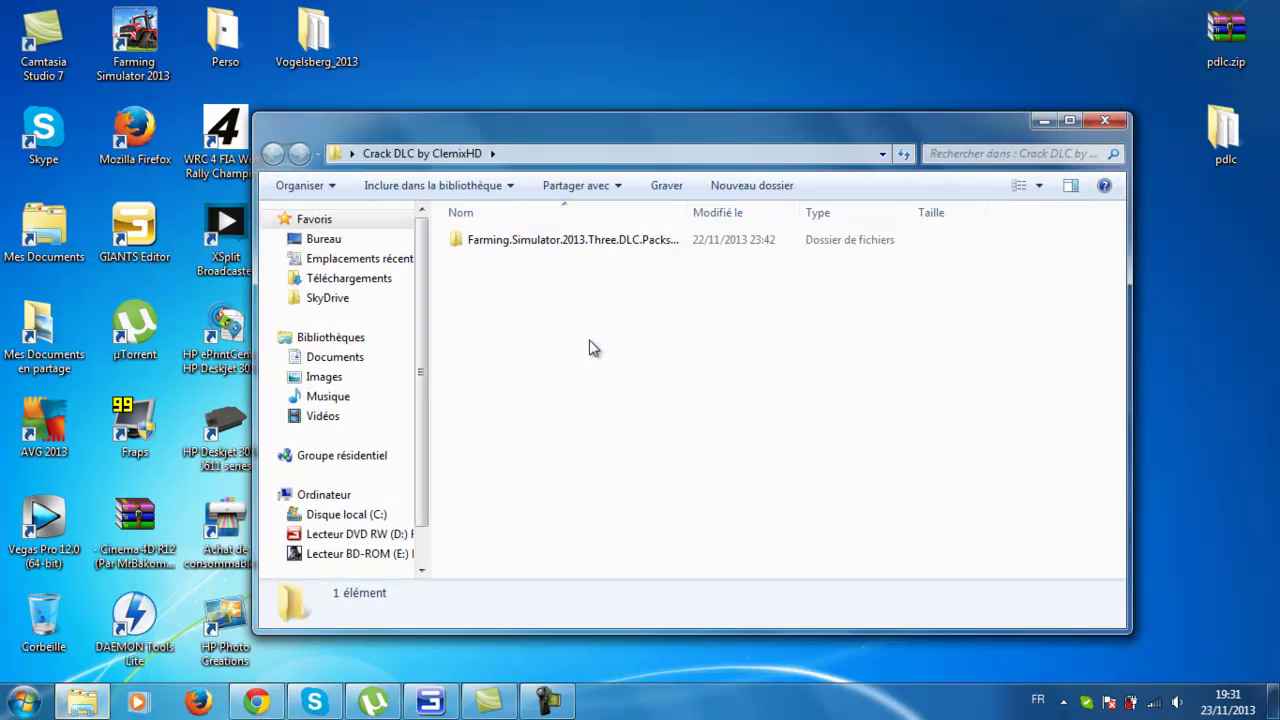
double_click(586, 240)
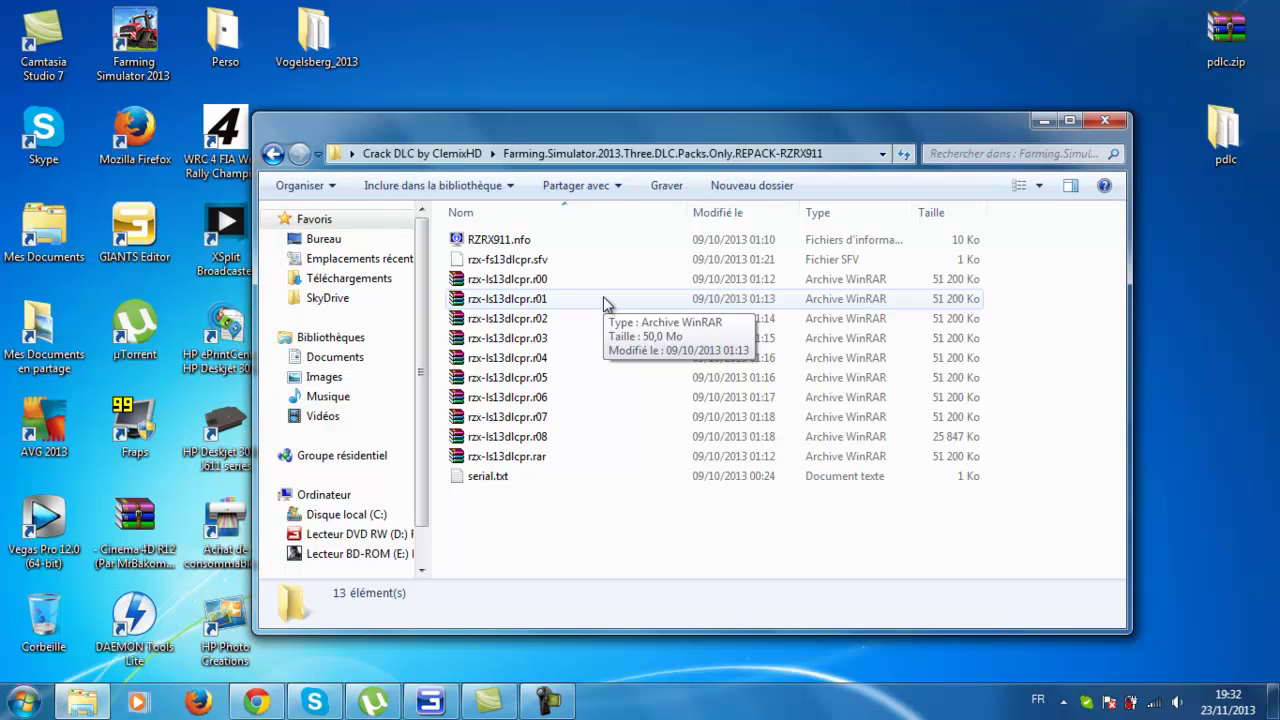
double_click(603, 298)
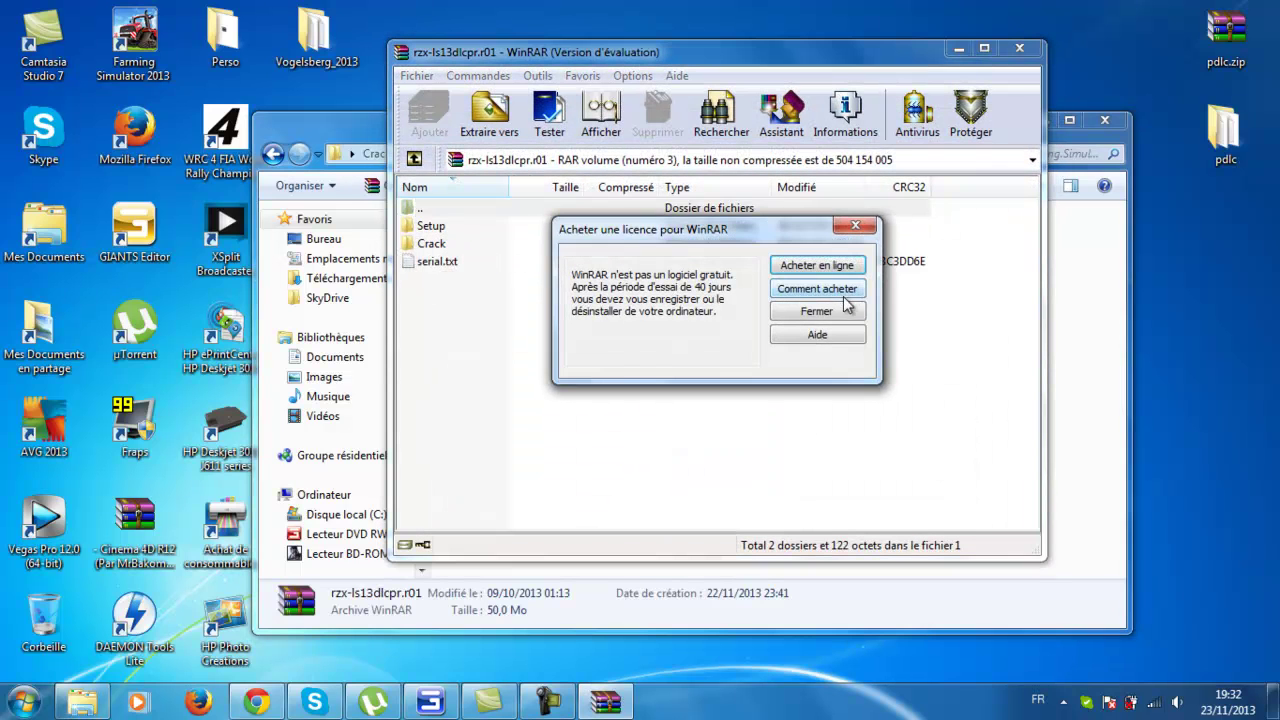
left_click(824, 311)
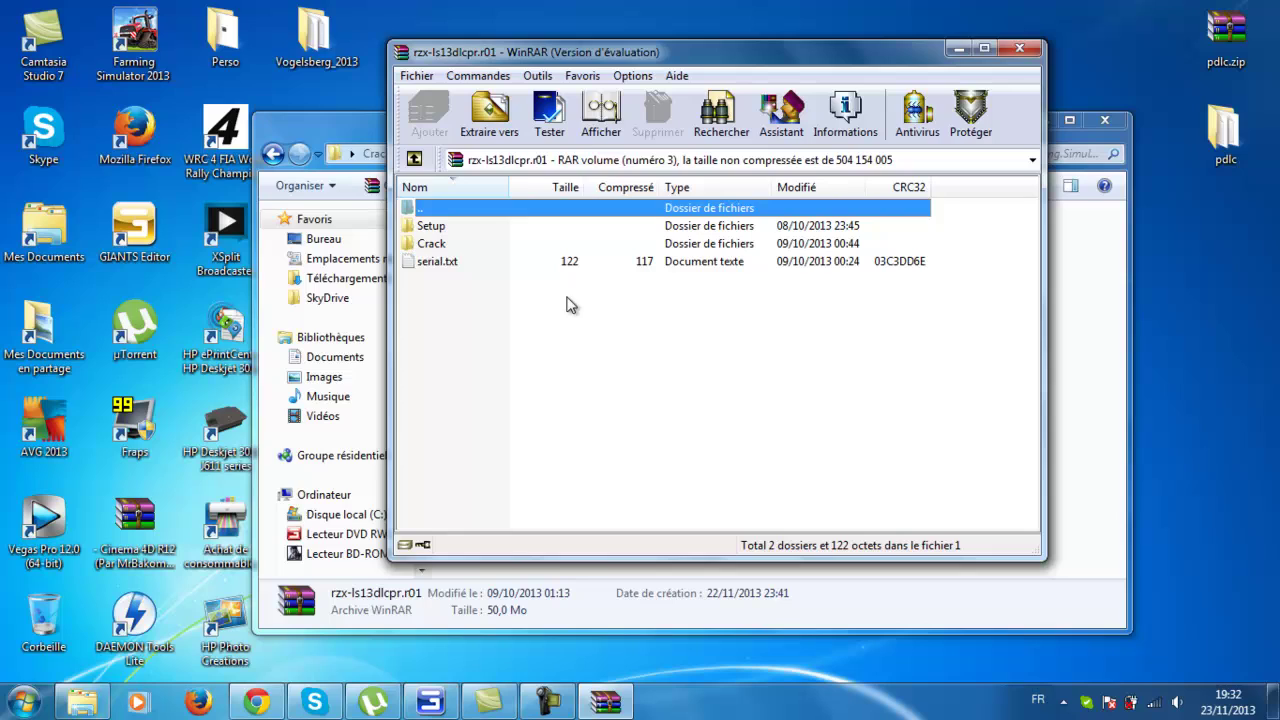
double_click(440, 245)
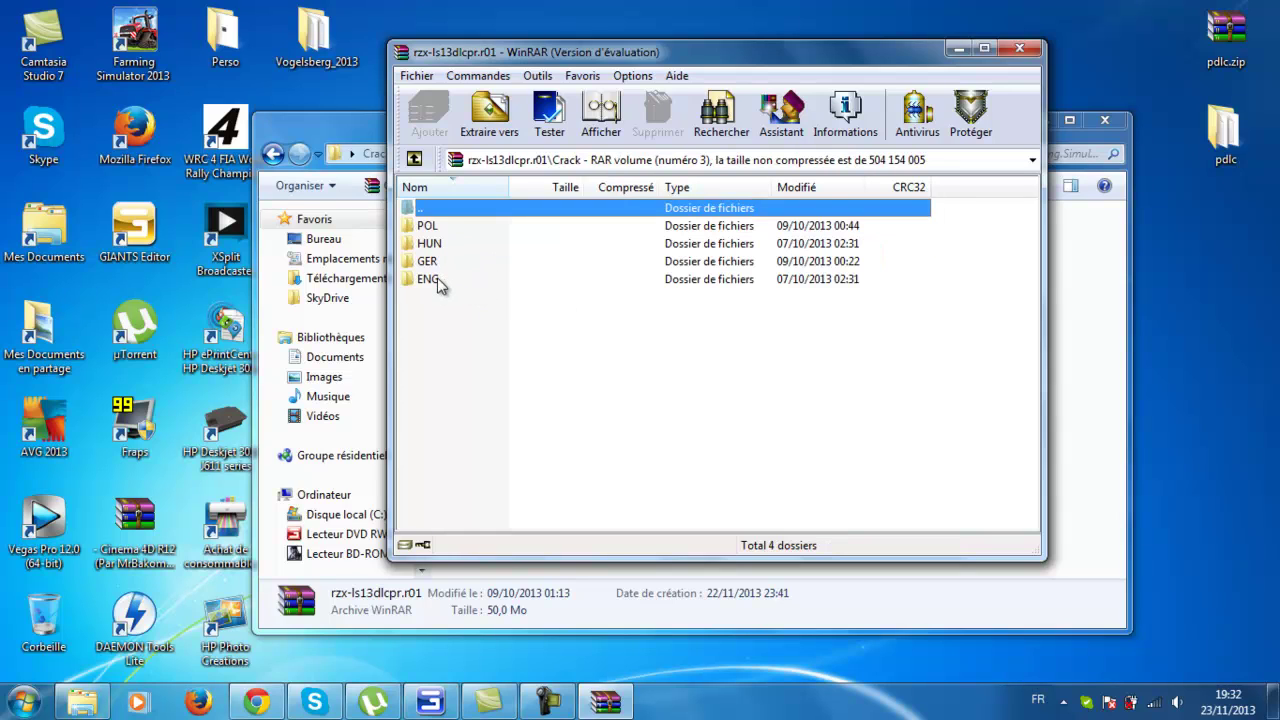
double_click(442, 282)
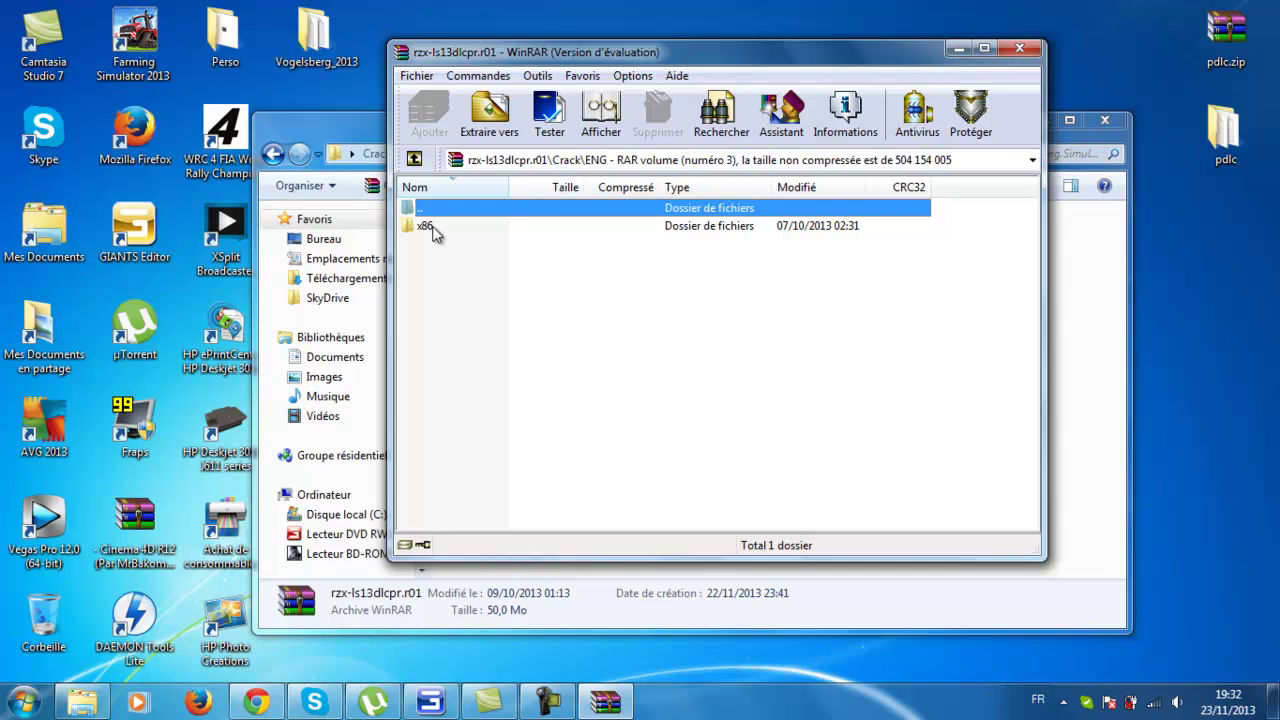
double_click(428, 227)
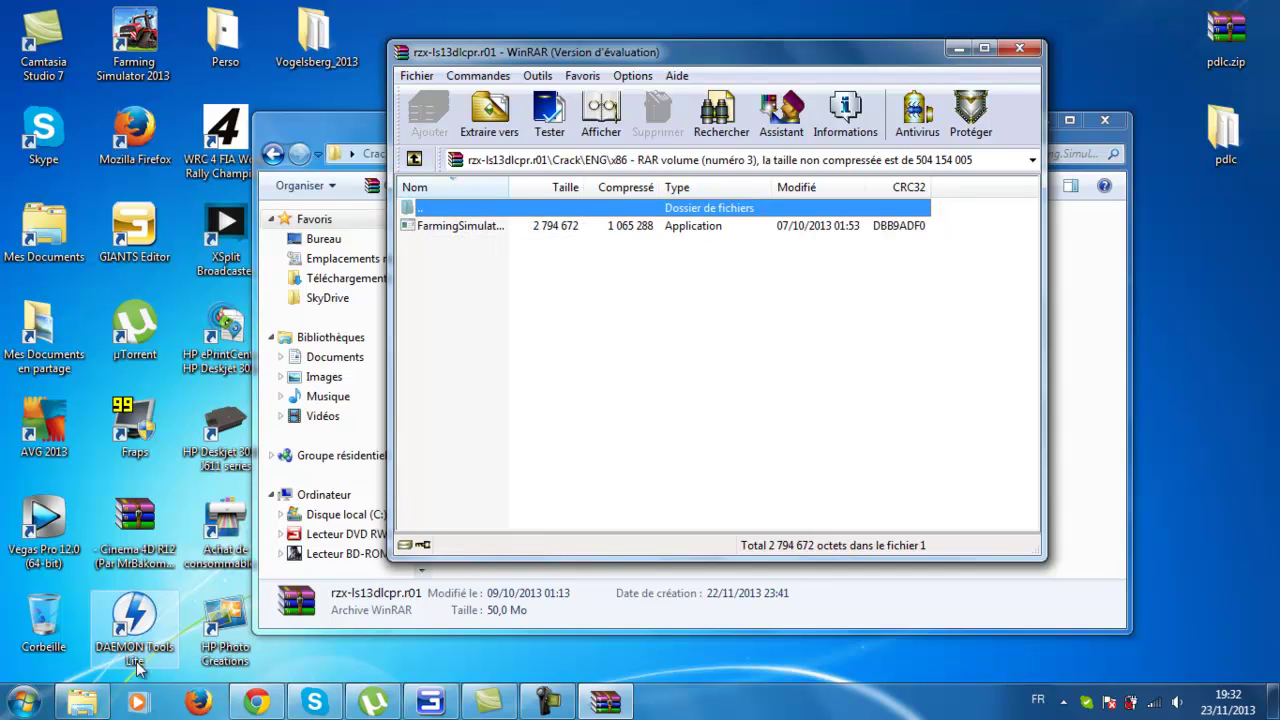
Open the Farming Simulator 2013 installation folder under Program Files (x86) on drive C in a separate window.
left_click(24, 701)
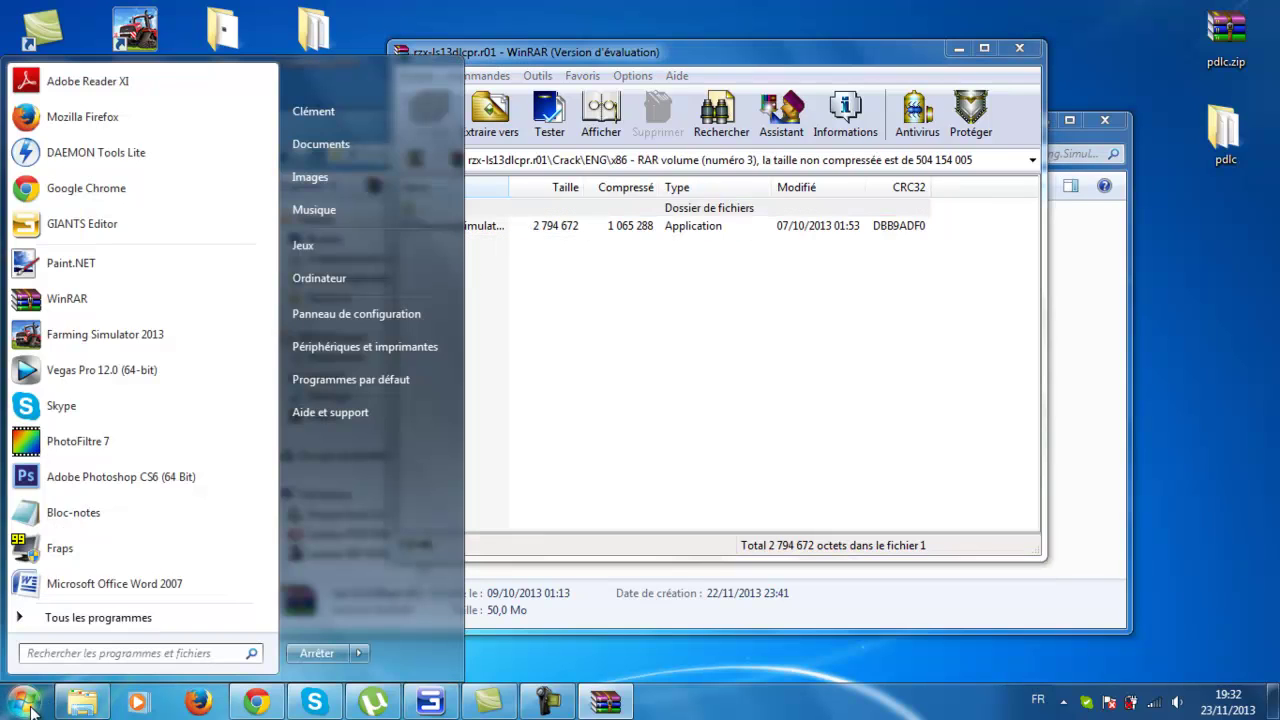
left_click(340, 146)
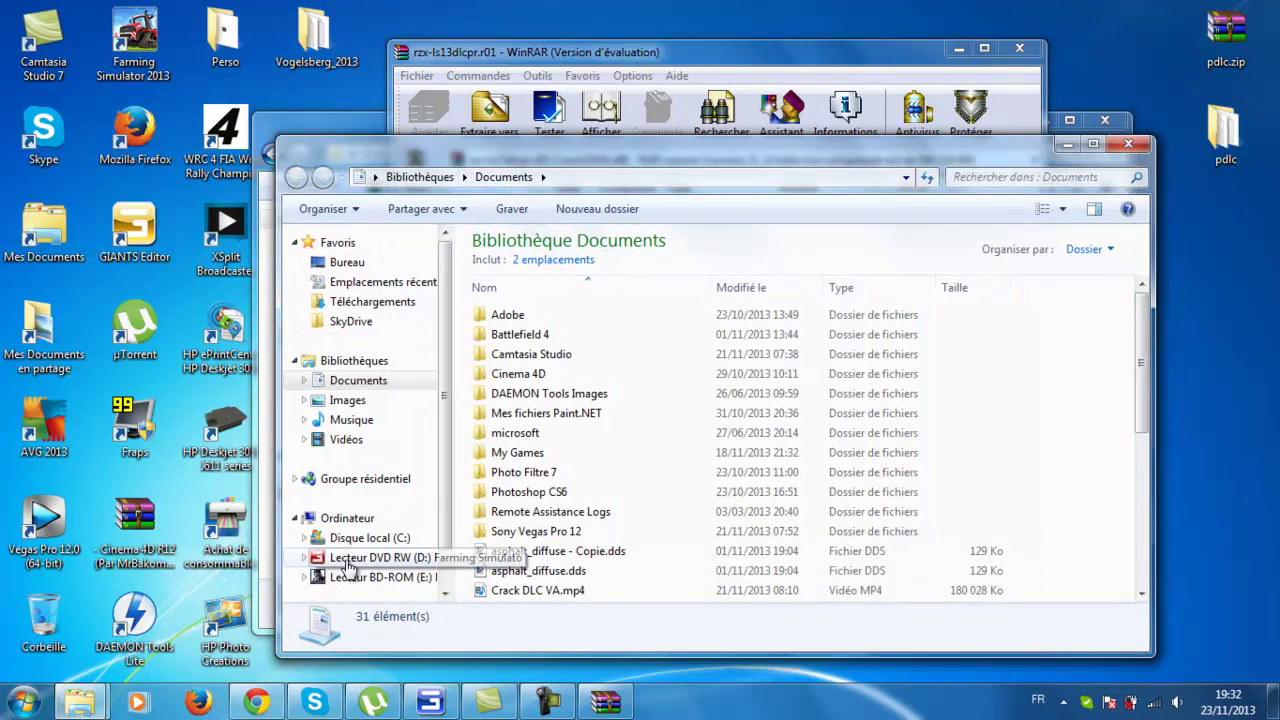
left_click(388, 540)
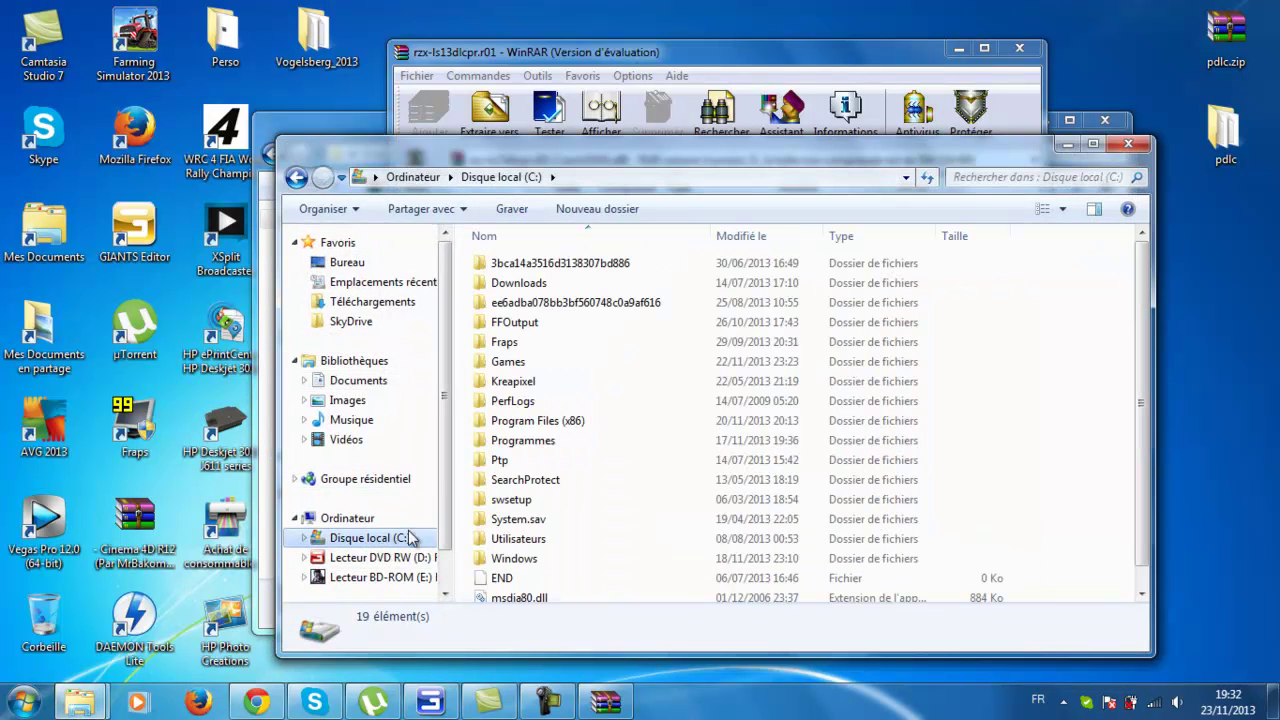
double_click(540, 428)
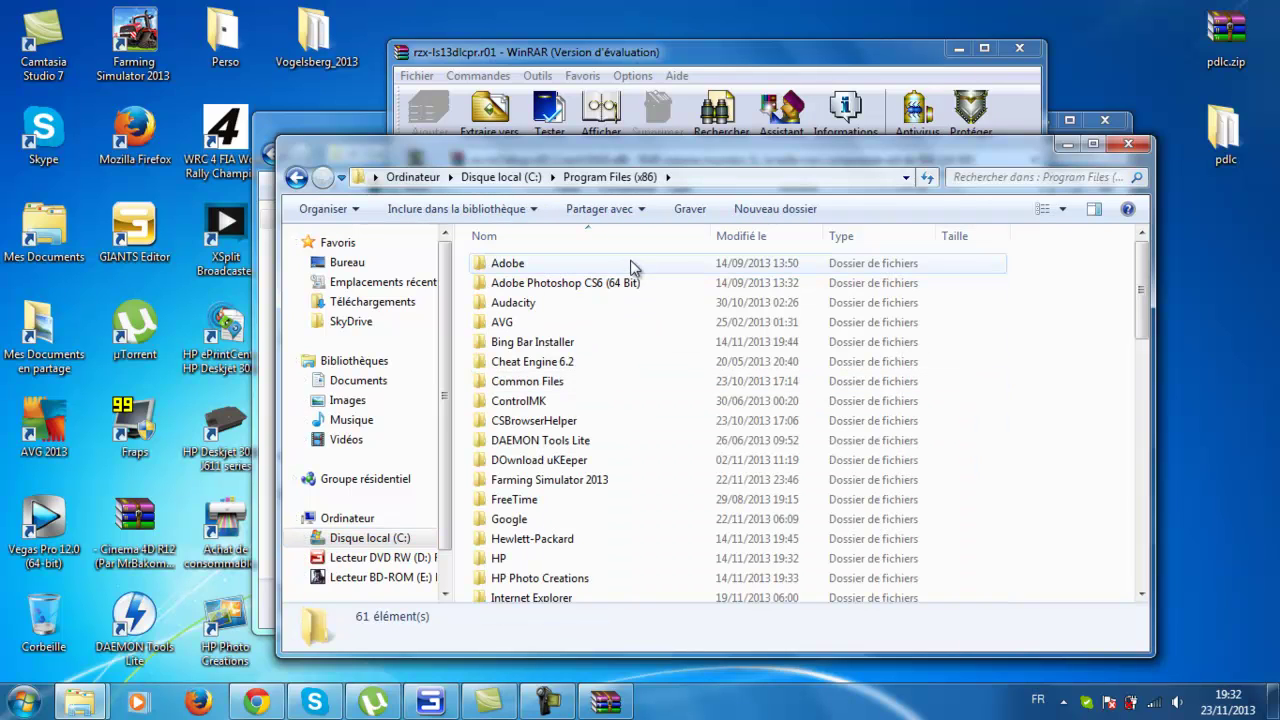
double_click(638, 483)
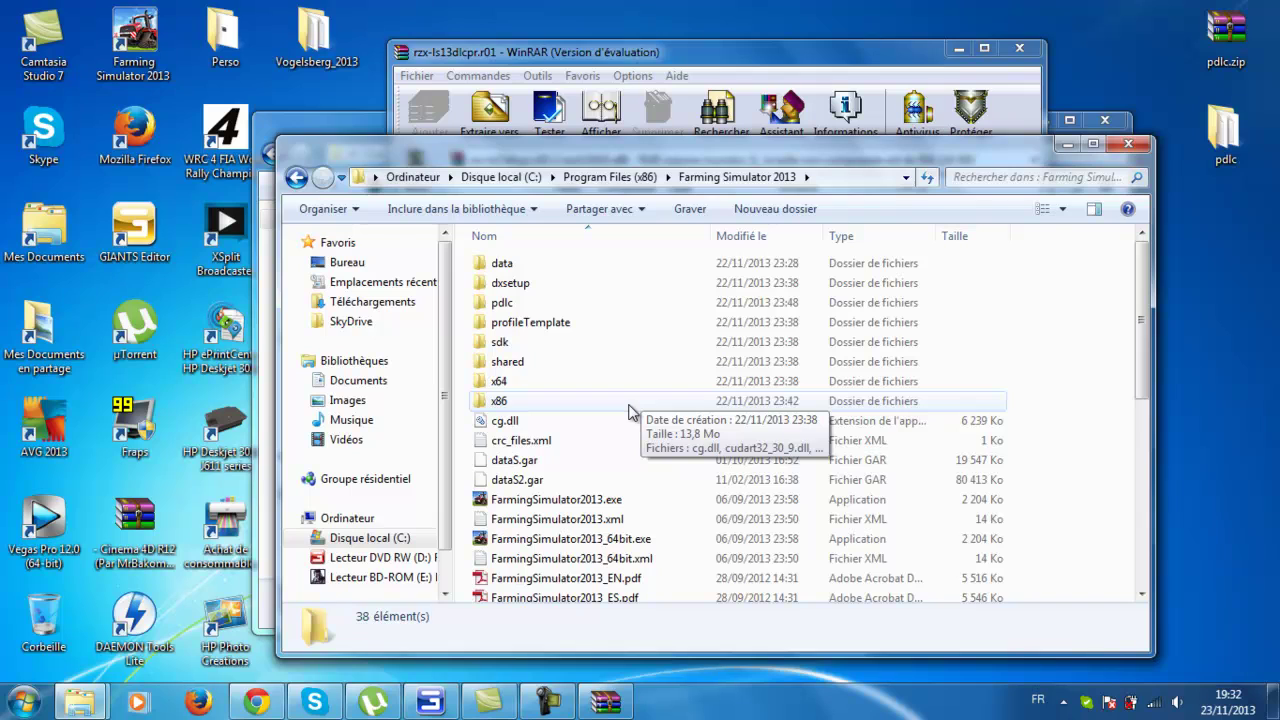
Look inside the game's x64 folder, go back, and open its x86 folder.
double_click(538, 386)
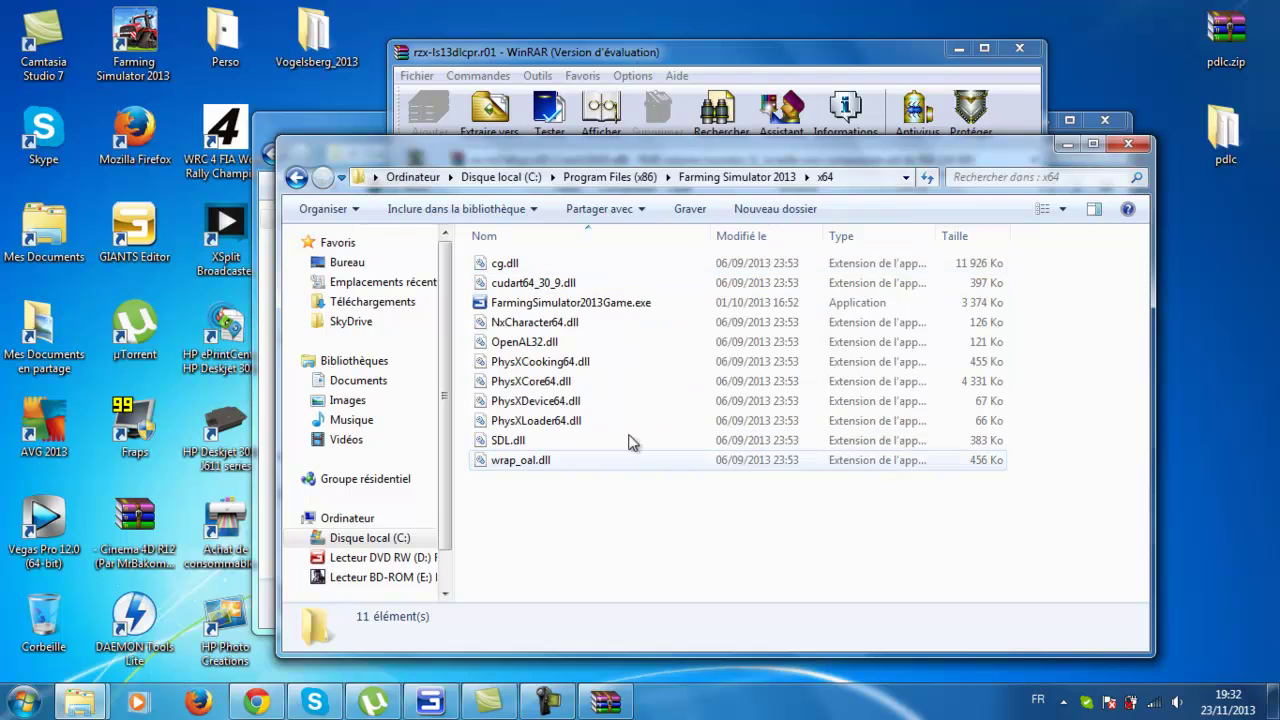
left_click(296, 176)
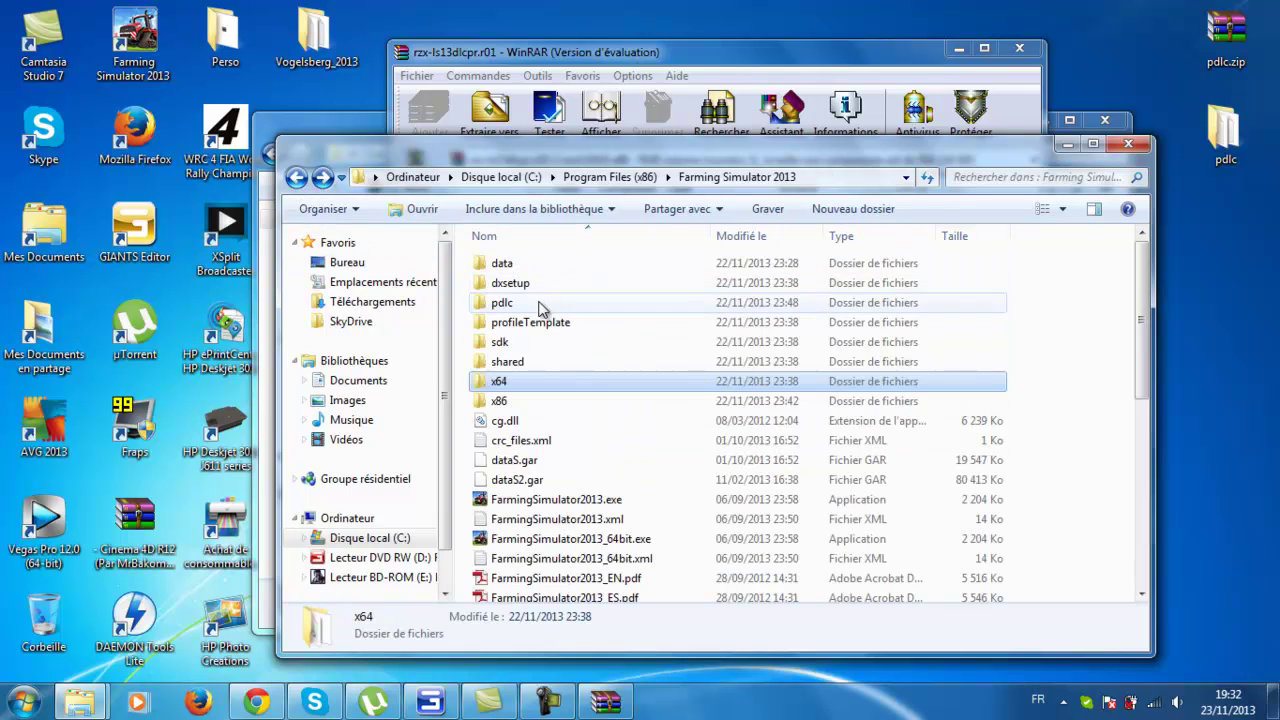
double_click(560, 402)
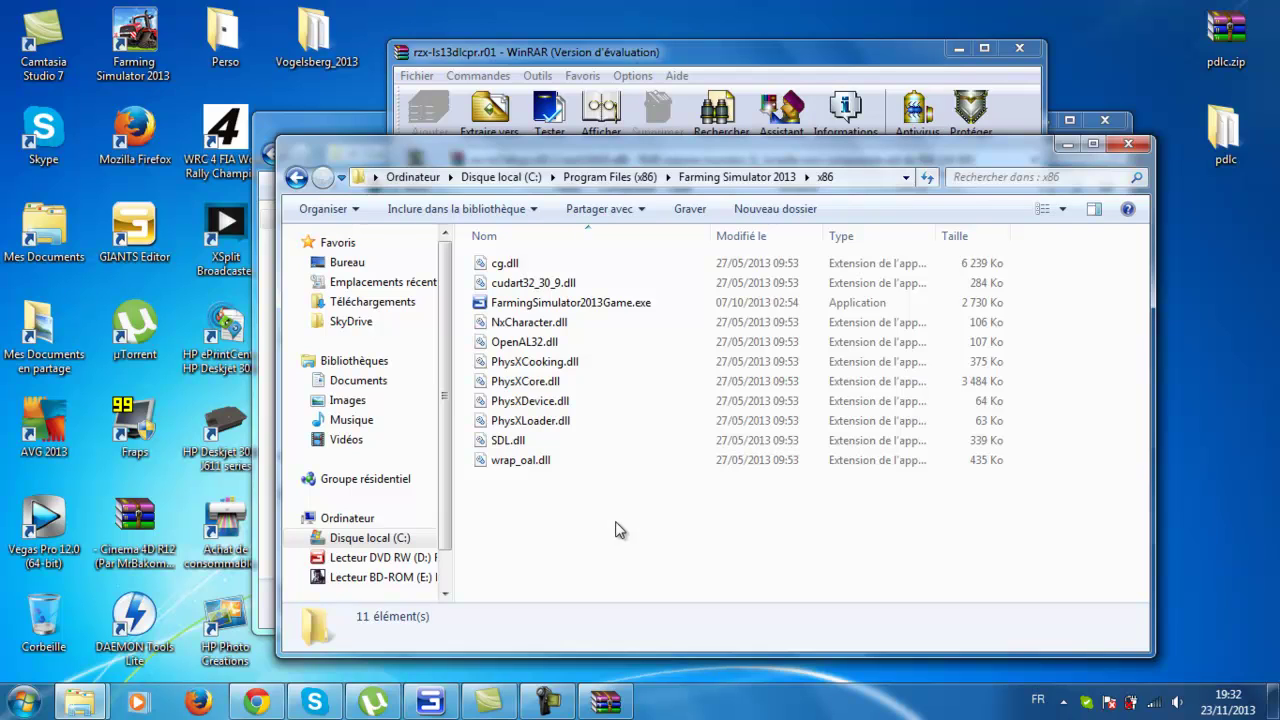
Select the game application file in the archive's x86 folder, minimise the archive window, and close the game's x86 folder window.
left_click(713, 58)
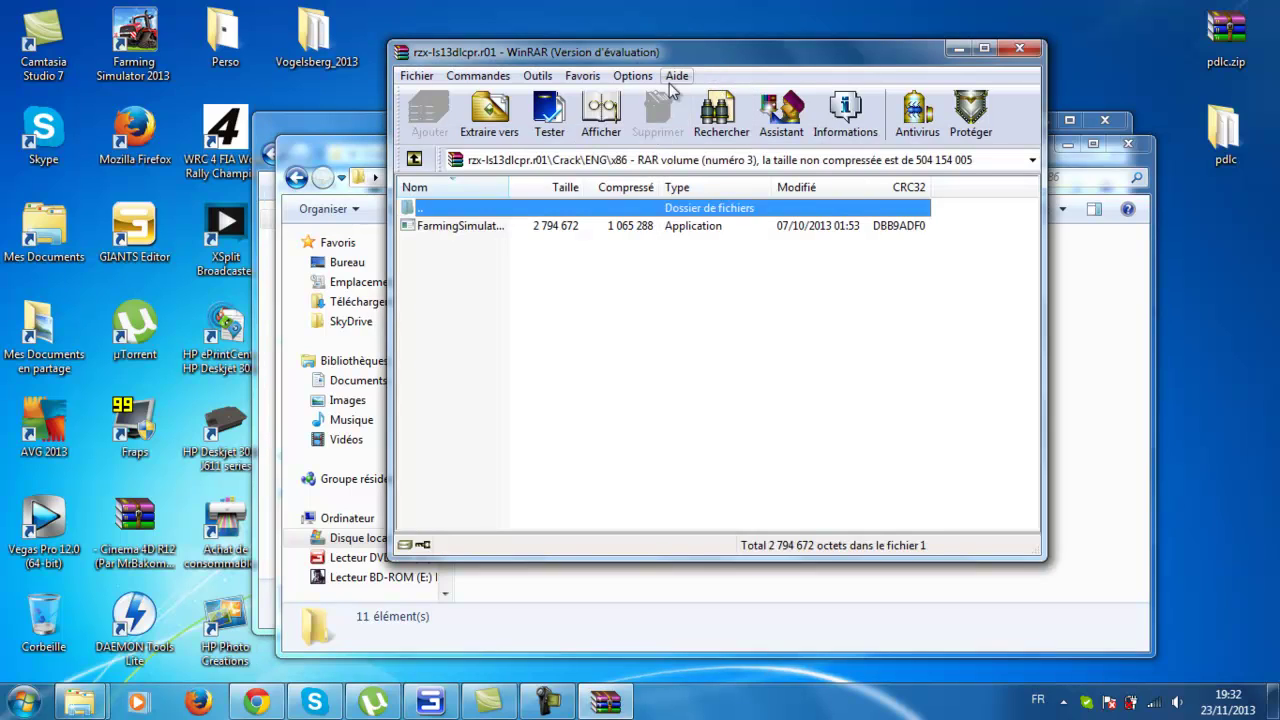
left_click(478, 228)
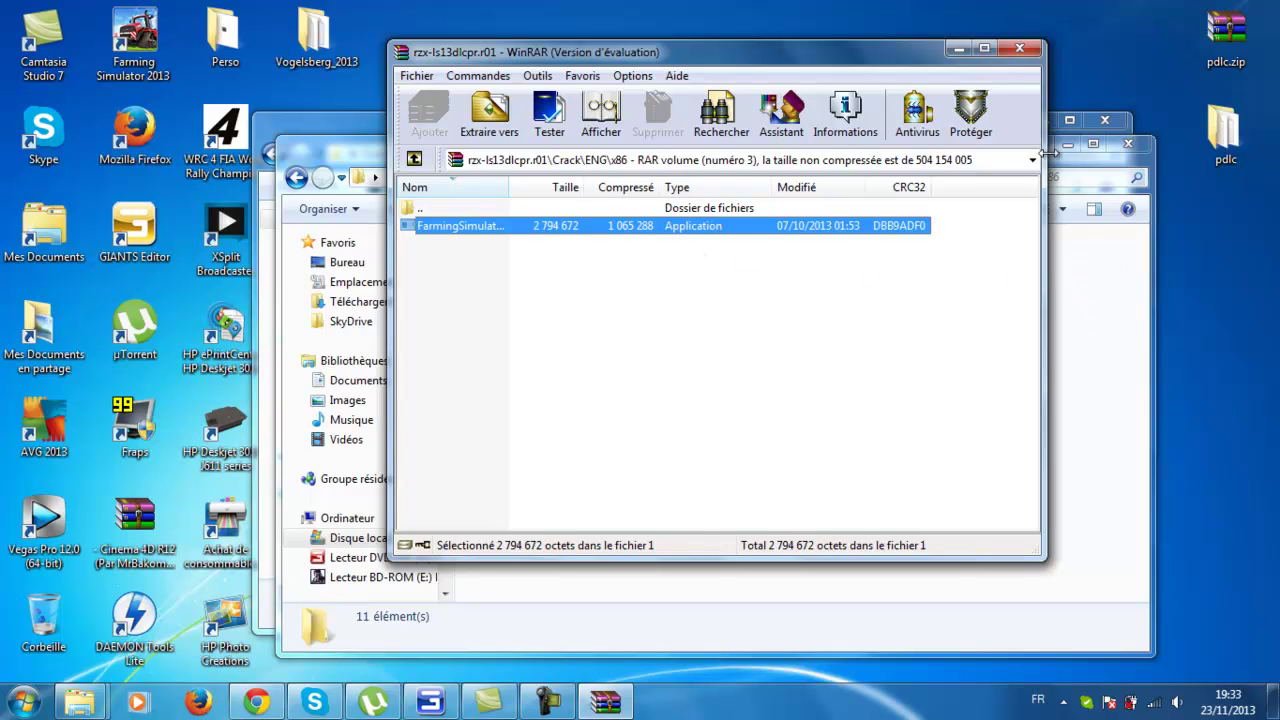
left_click(959, 48)
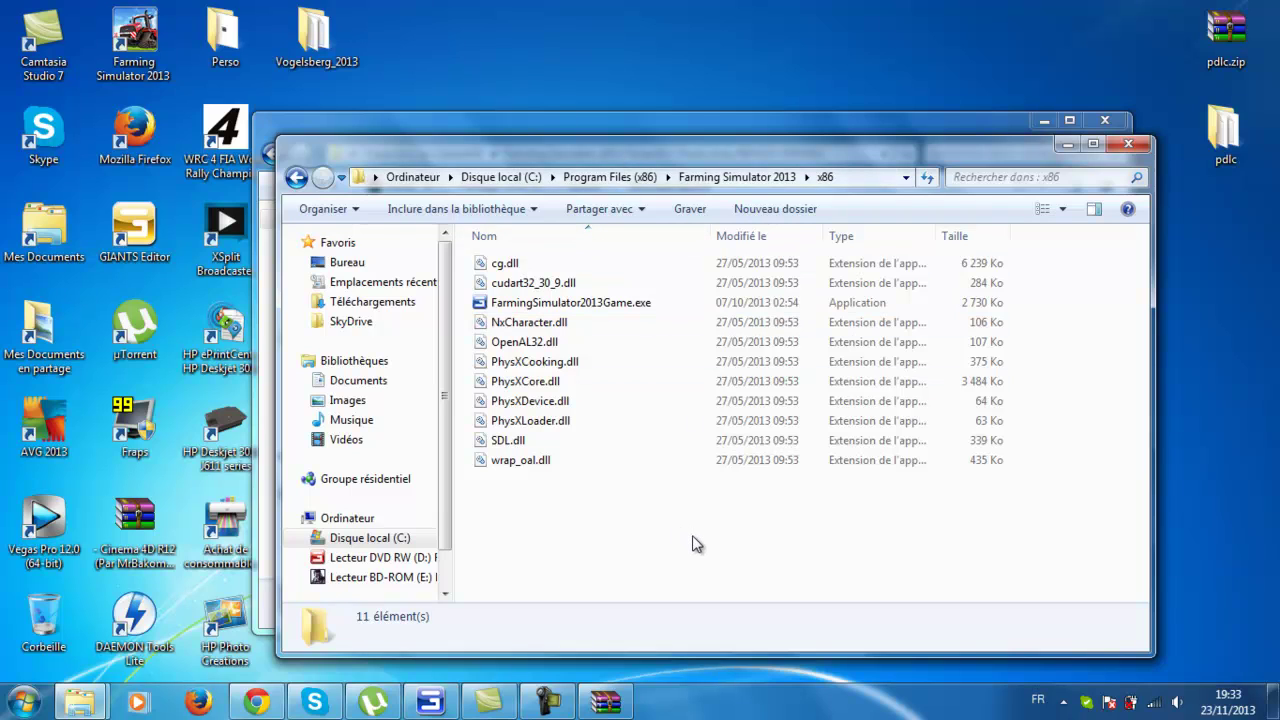
left_click(1129, 144)
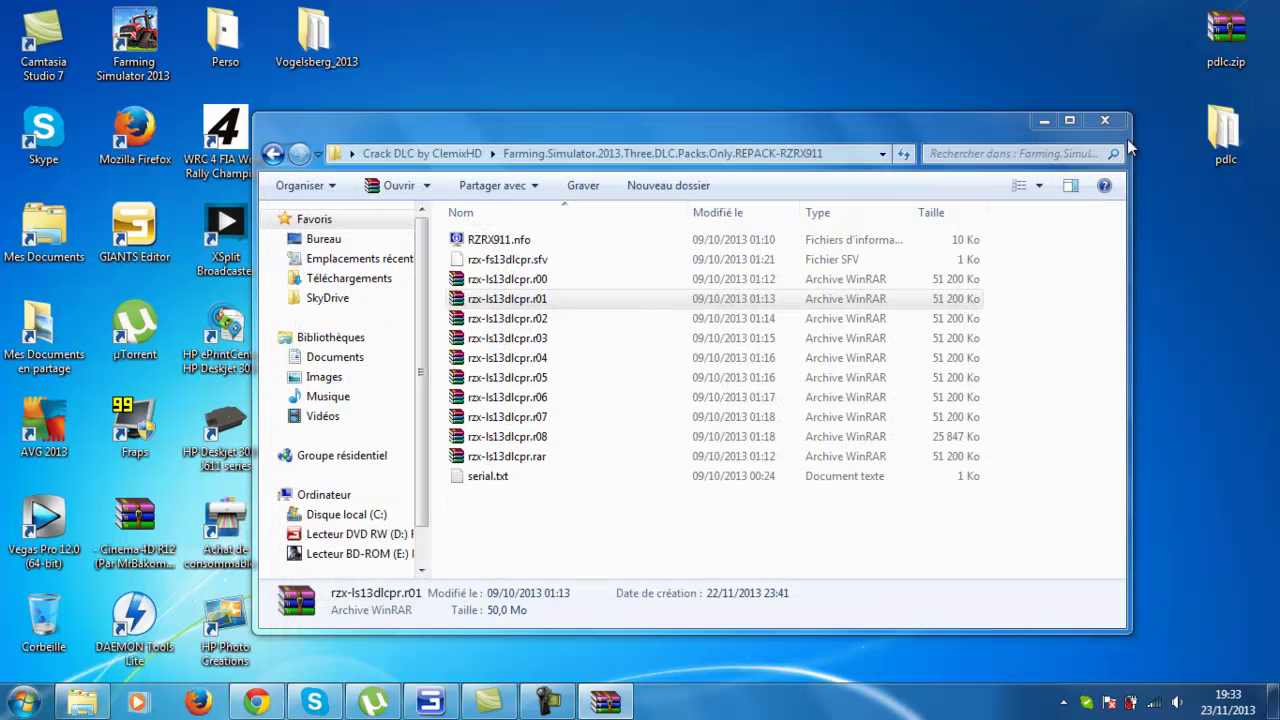
Reopen rzx-ls13dlcpr.r01, select the application file in its Setup folder, and close both the archive and the folder window.
double_click(589, 302)
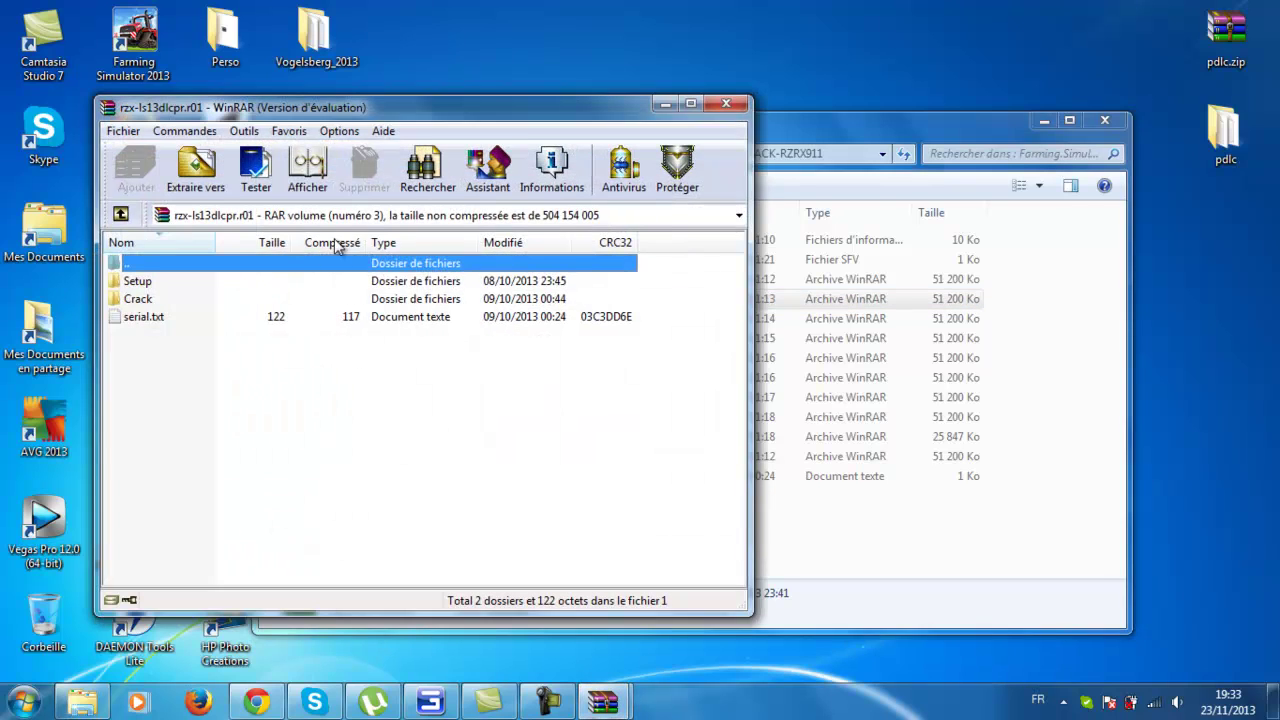
left_click(523, 367)
double_click(366, 284)
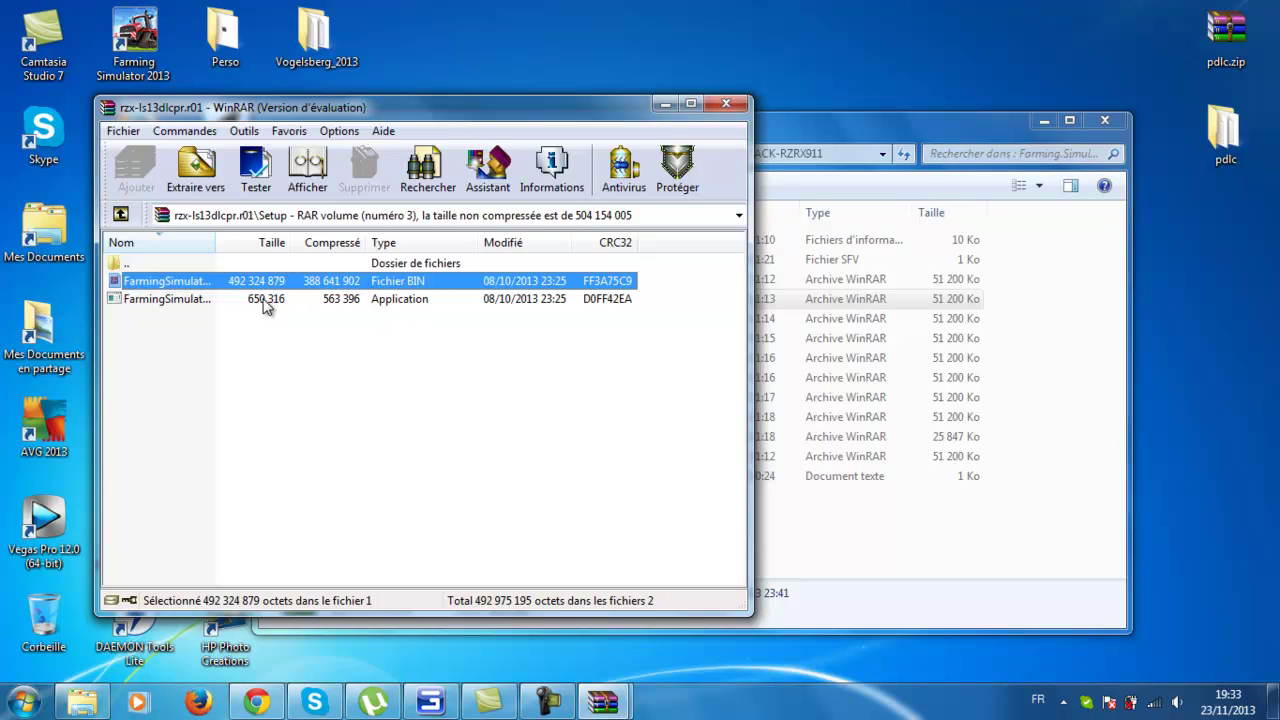
left_click(340, 303)
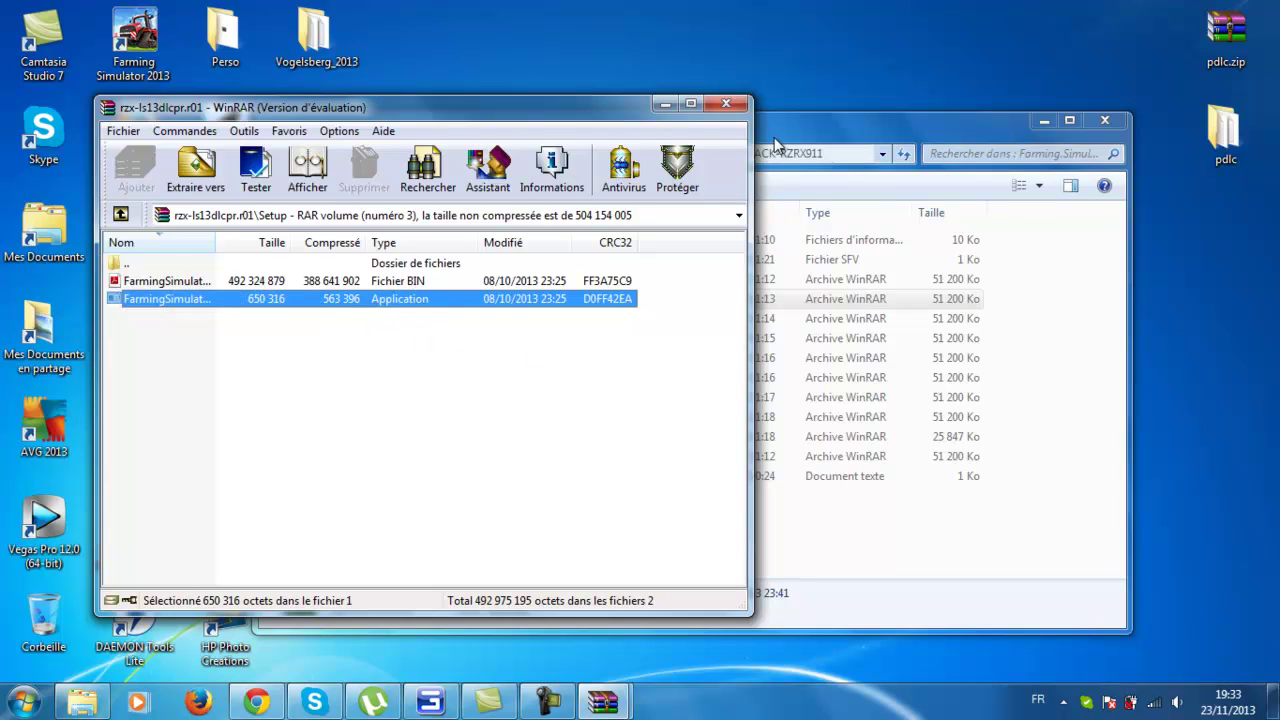
left_click(727, 105)
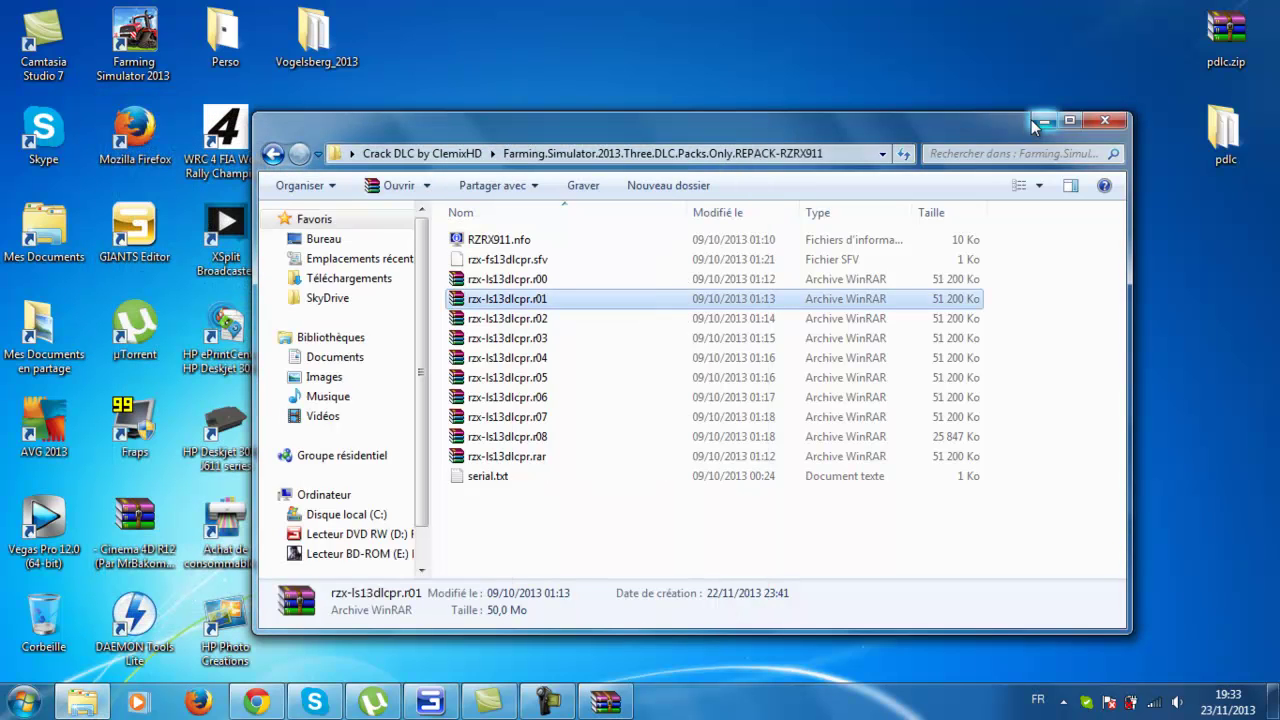
left_click(1104, 121)
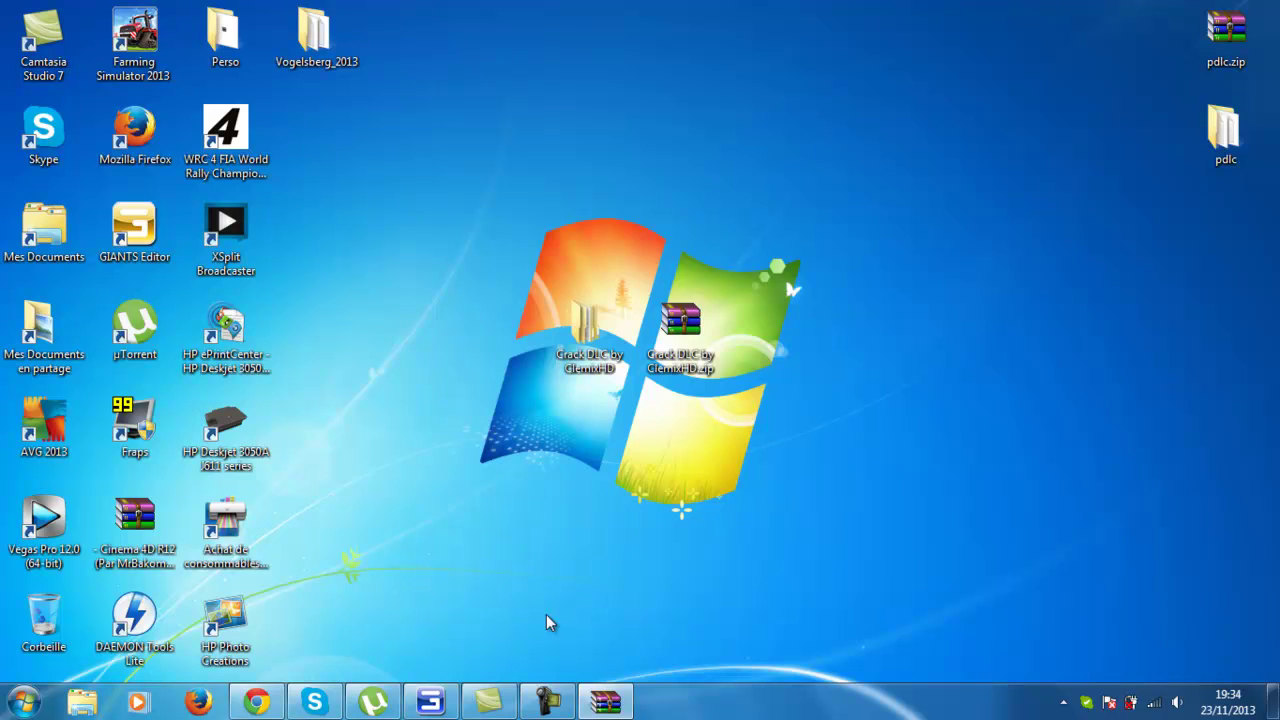
left_click(548, 702)
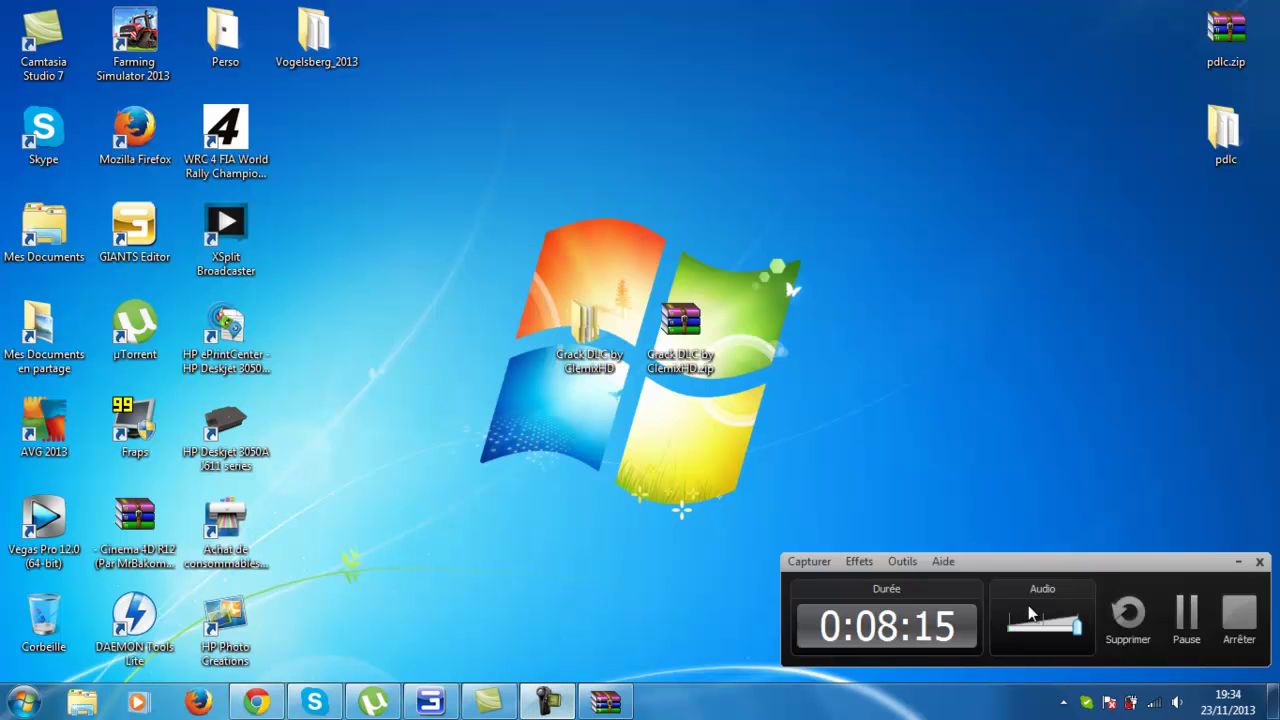
left_click(1240, 614)
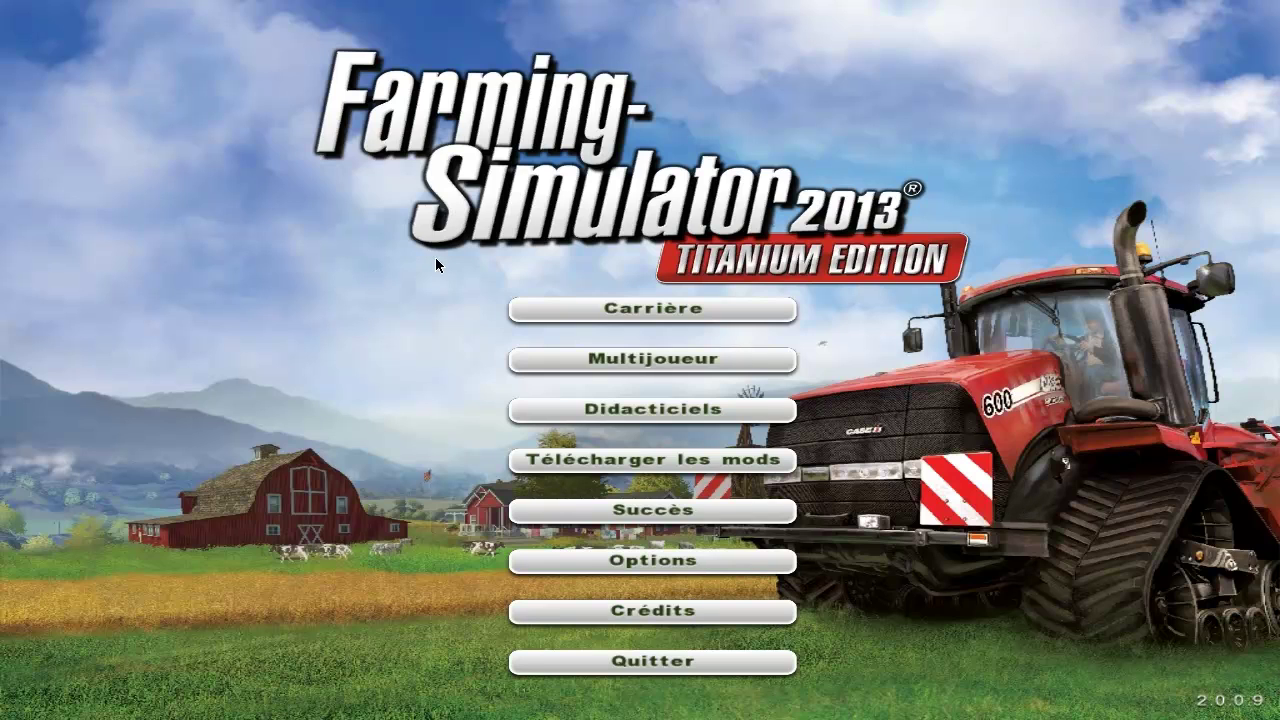
In Farming Simulator 2013, choose to join a multiplayer game and open the list of games for Continental Europe.
left_click(663, 360)
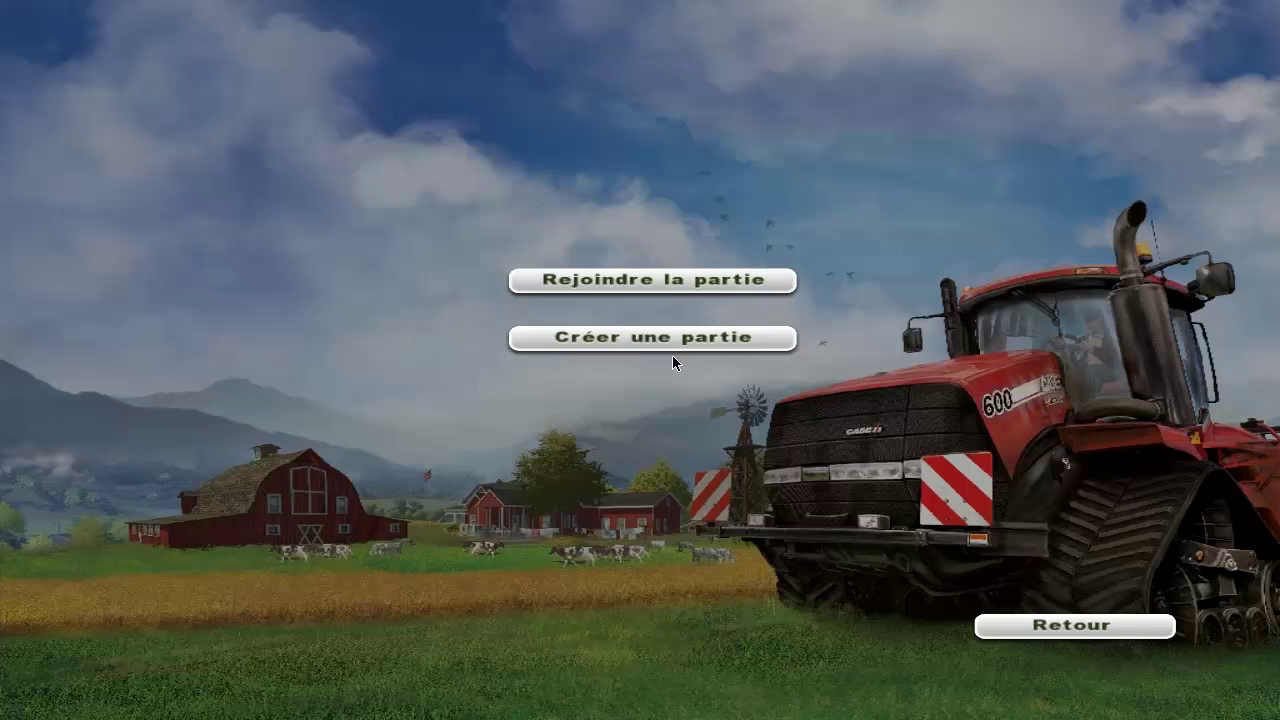
left_click(663, 281)
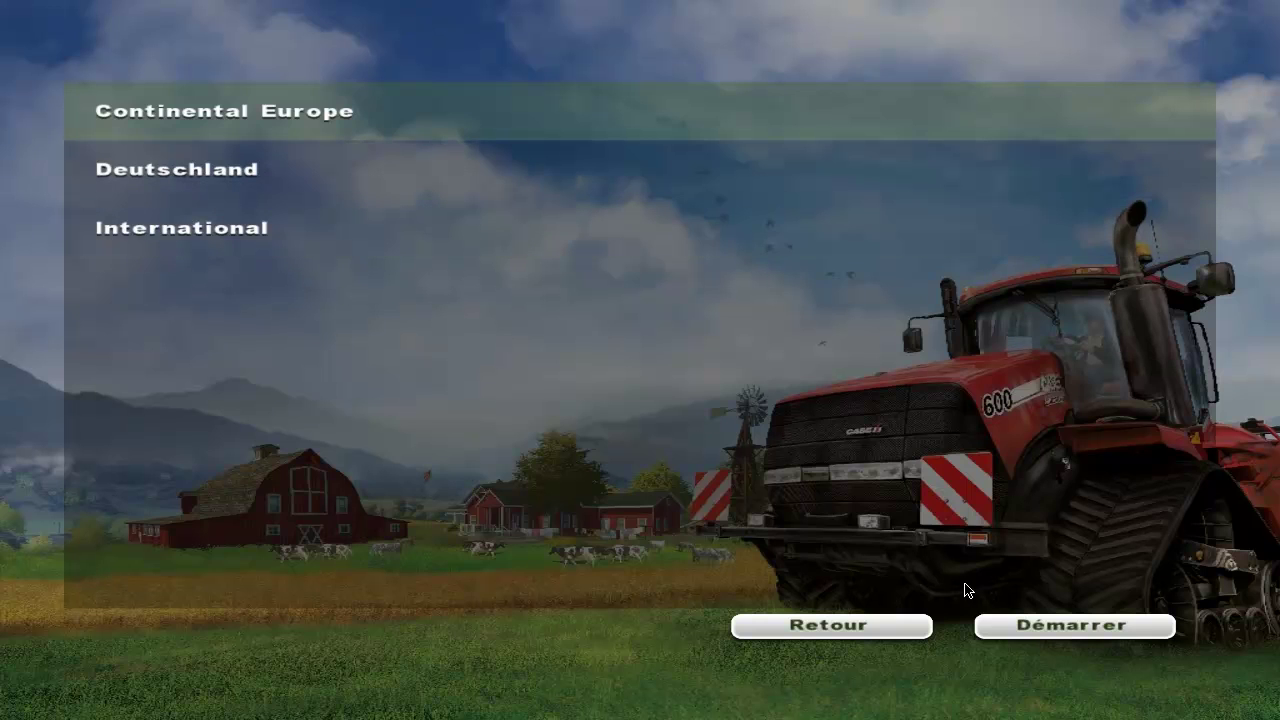
left_click(1054, 628)
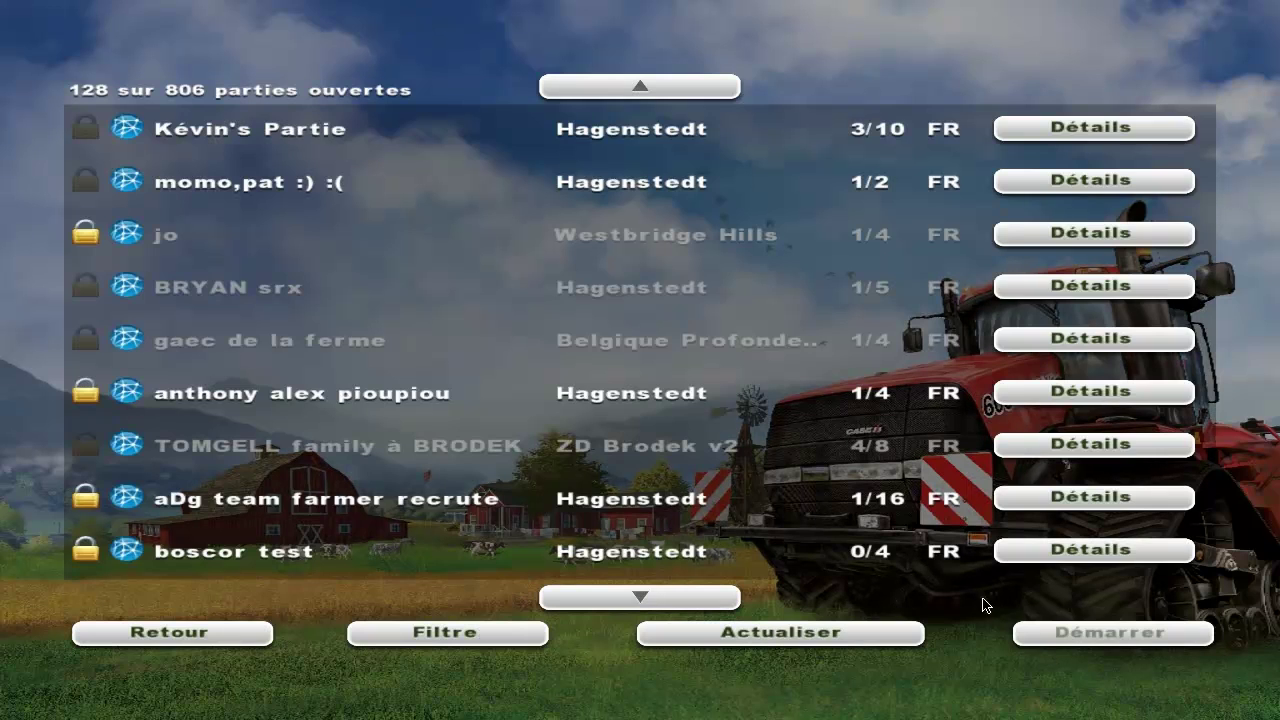
Look through the list of open multiplayer games, checking their names, maps, player slots and availability.
scroll(546, 186, "down", 4)
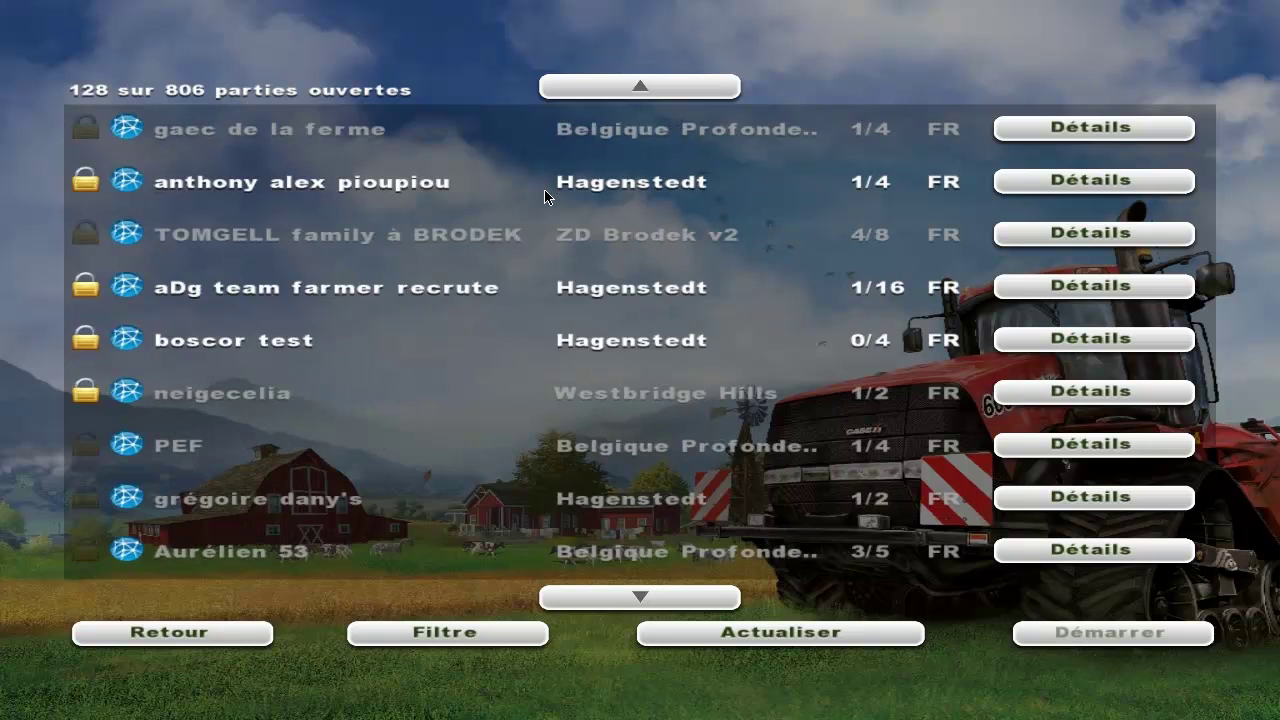
scroll(535, 236, "down", 14)
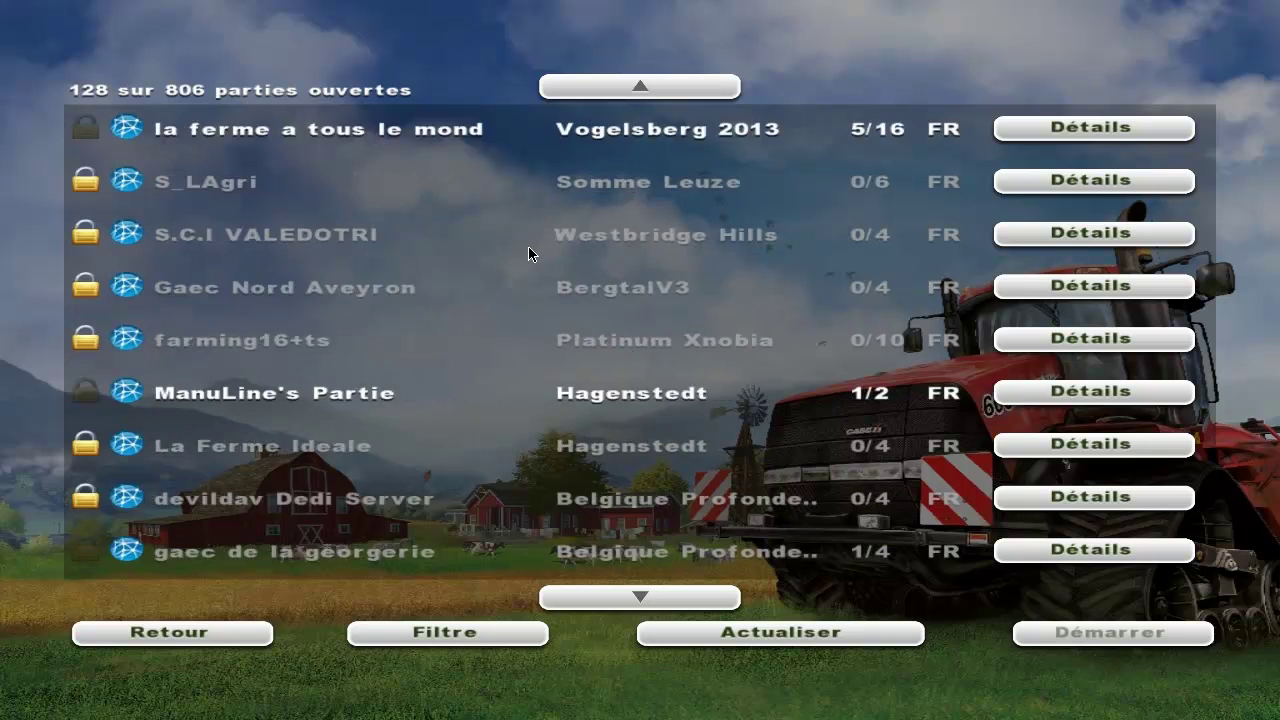
scroll(527, 254, "down", 14)
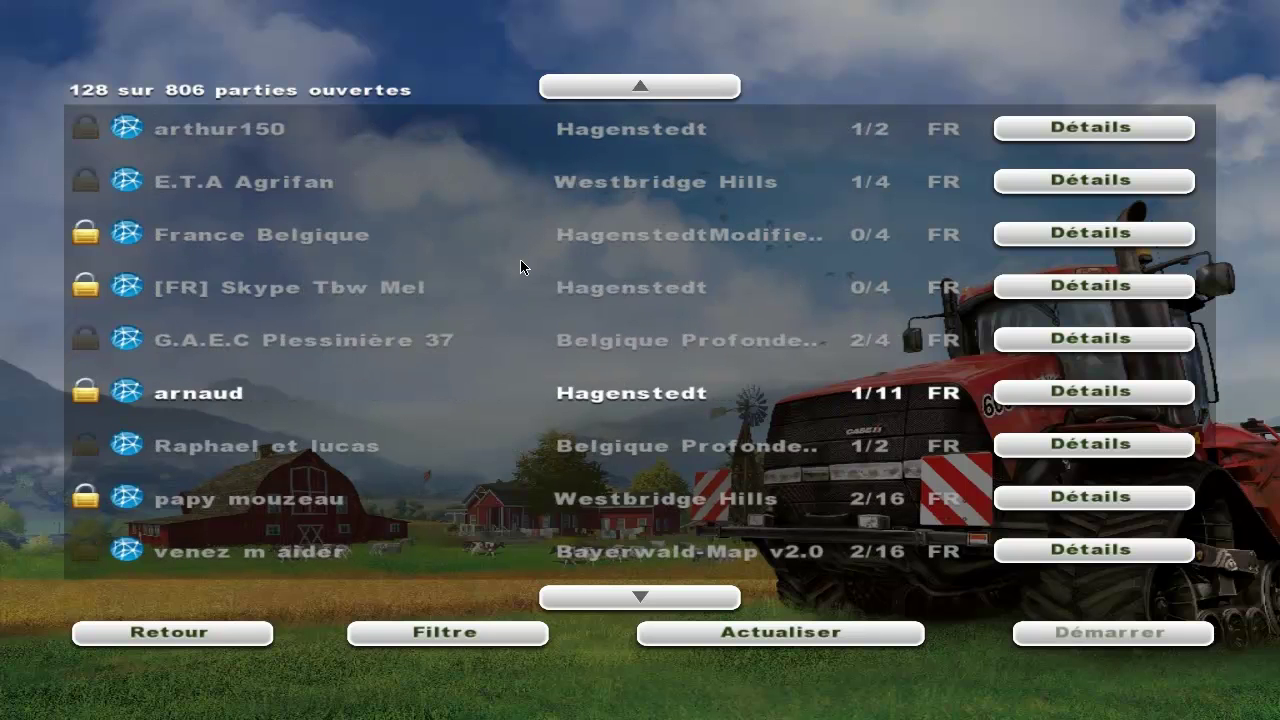
scroll(516, 265, "down", 4)
scroll(516, 265, "down", 16)
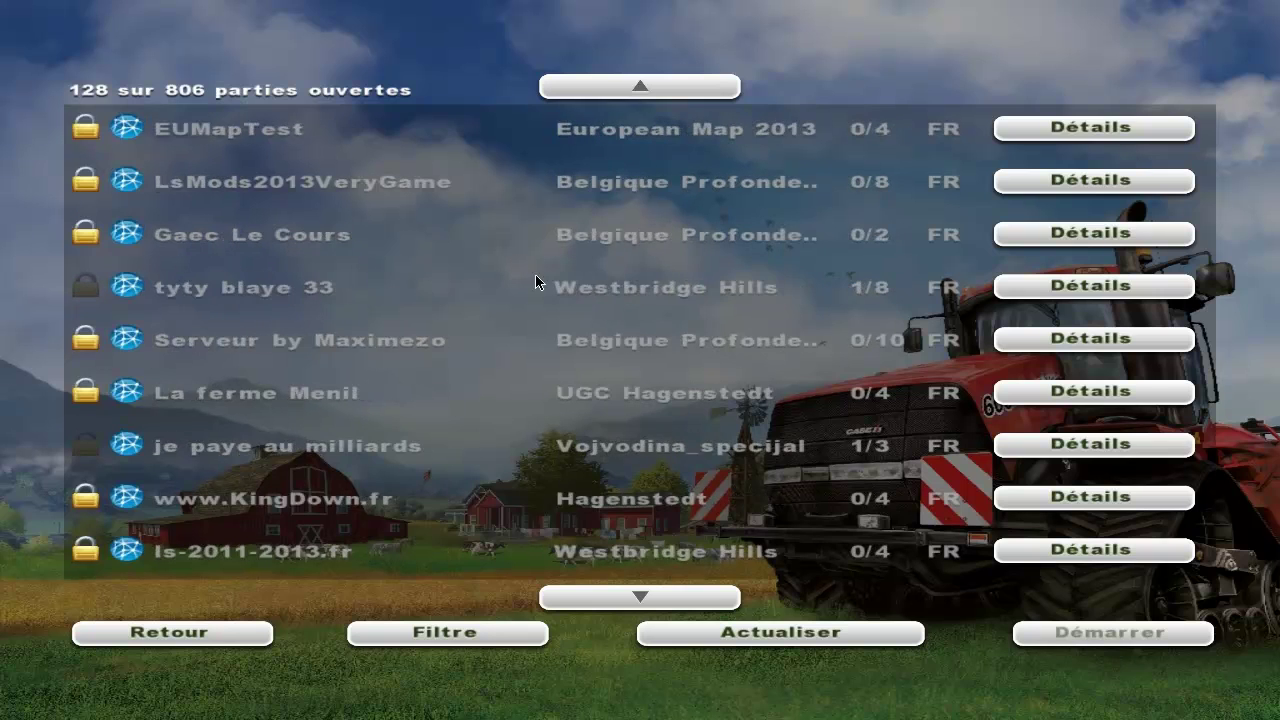
scroll(561, 346, "up", 2)
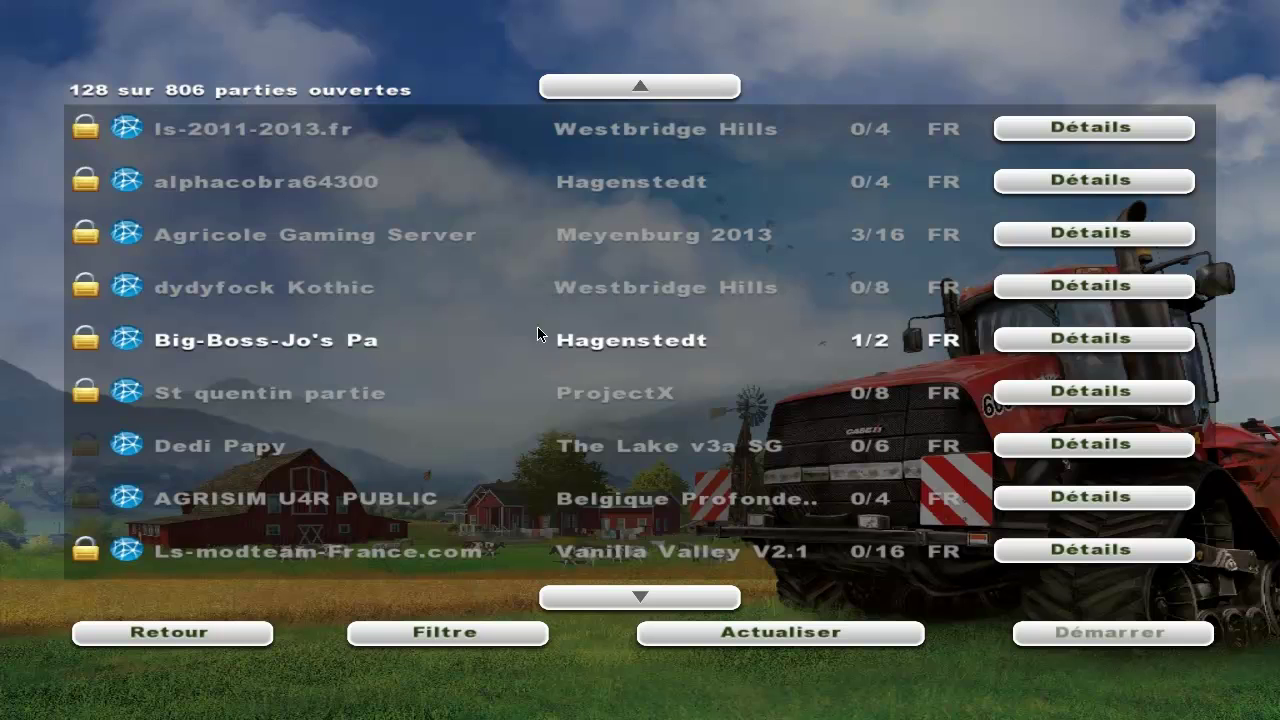
scroll(575, 321, "down", 5)
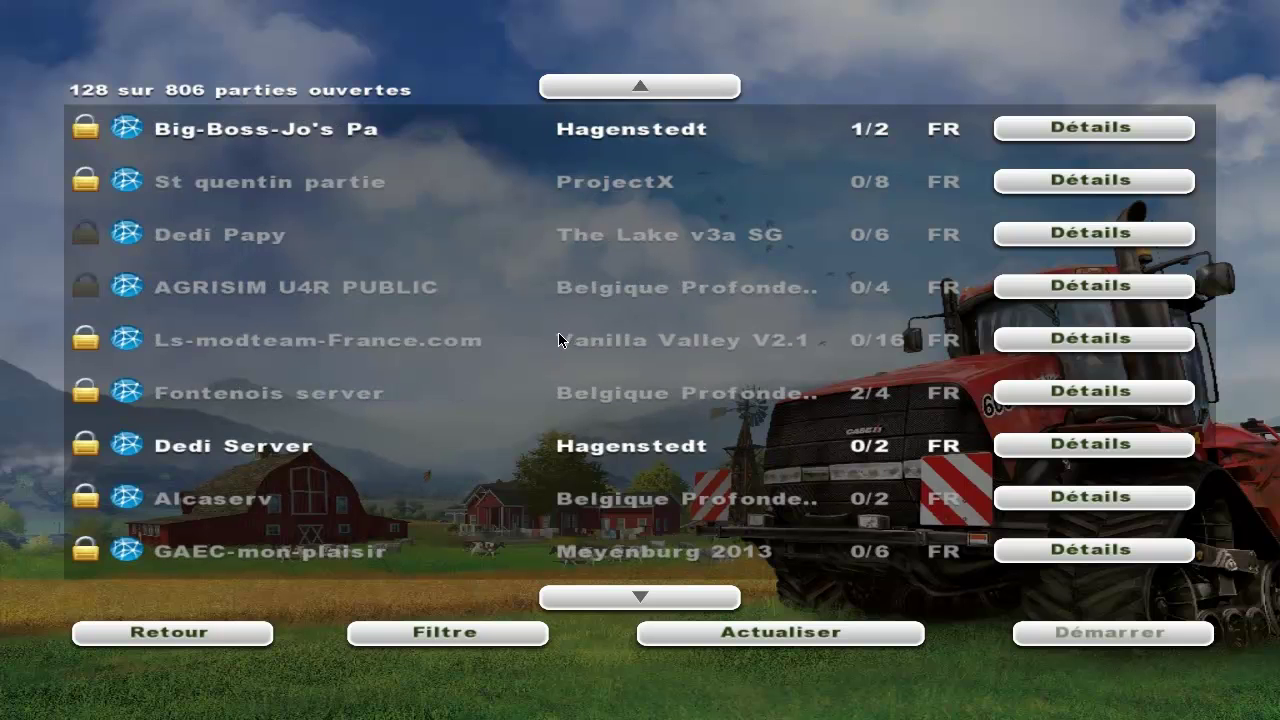
Browse the French multiplayer games further down the list, examining their maps, player slots and password locks.
scroll(530, 332, "down", 10)
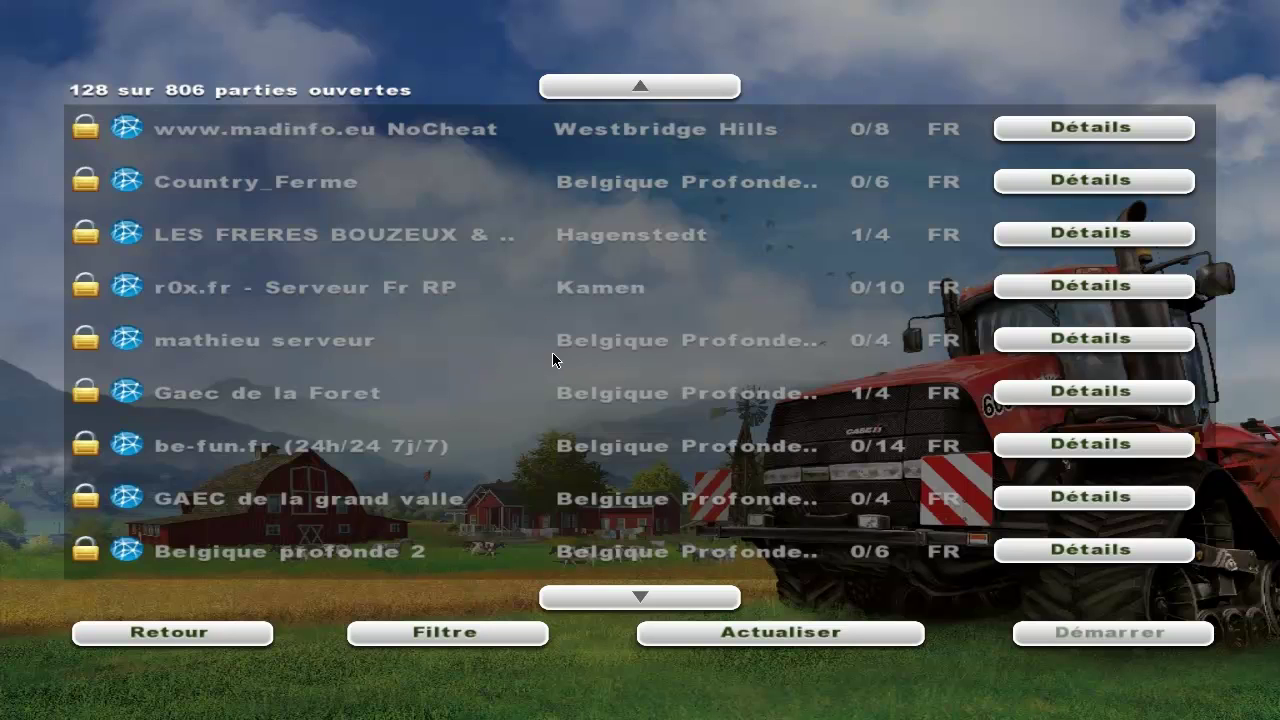
scroll(480, 362, "up", 3)
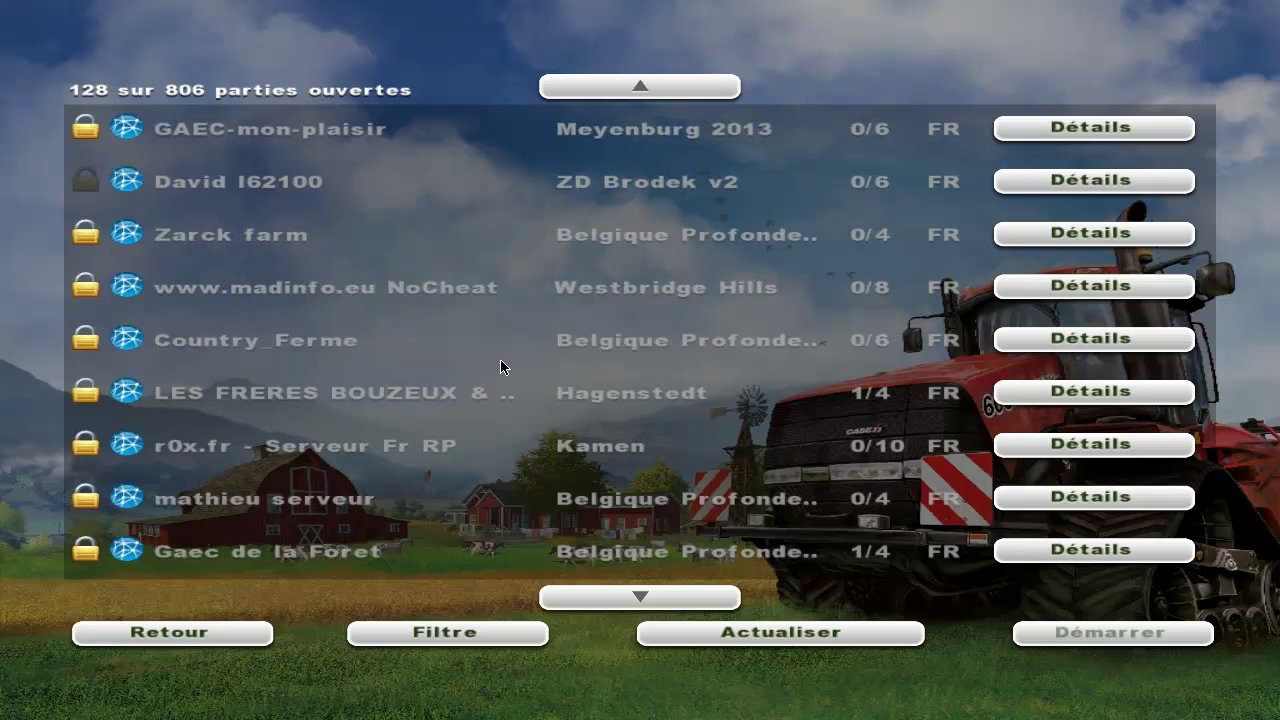
scroll(510, 340, "down", 4)
scroll(500, 320, "down", 3)
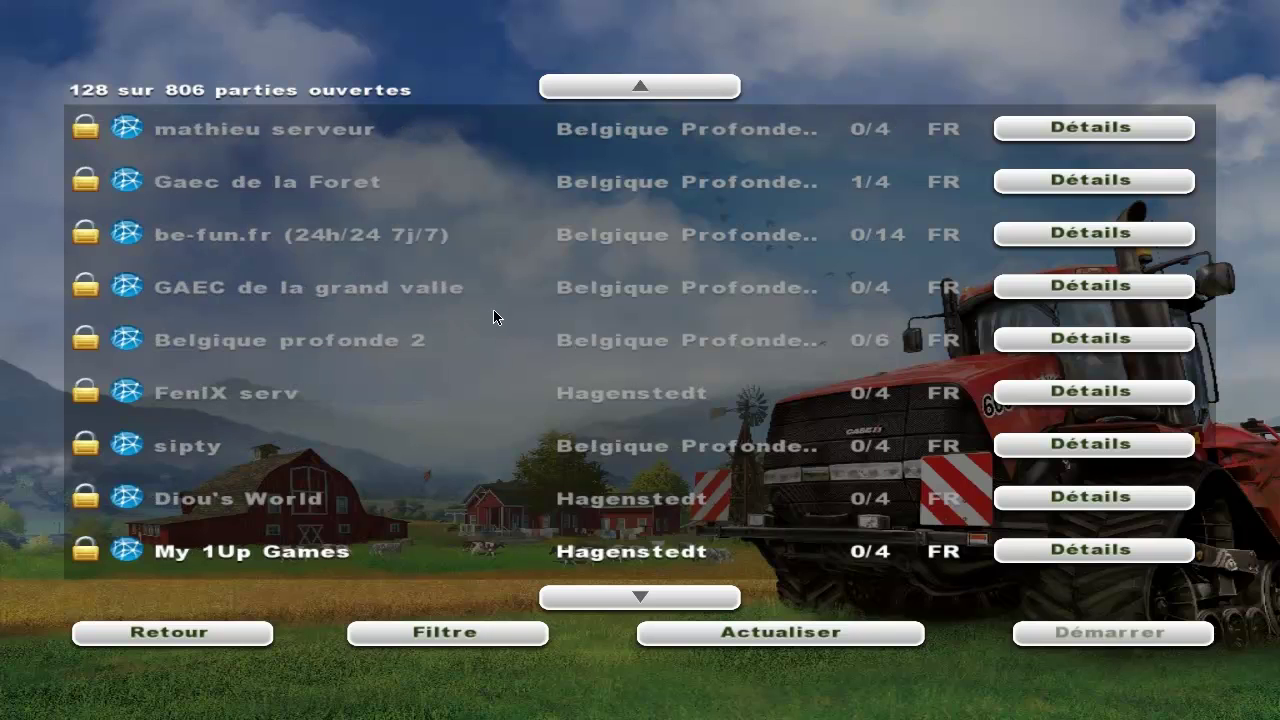
scroll(493, 312, "down", 5)
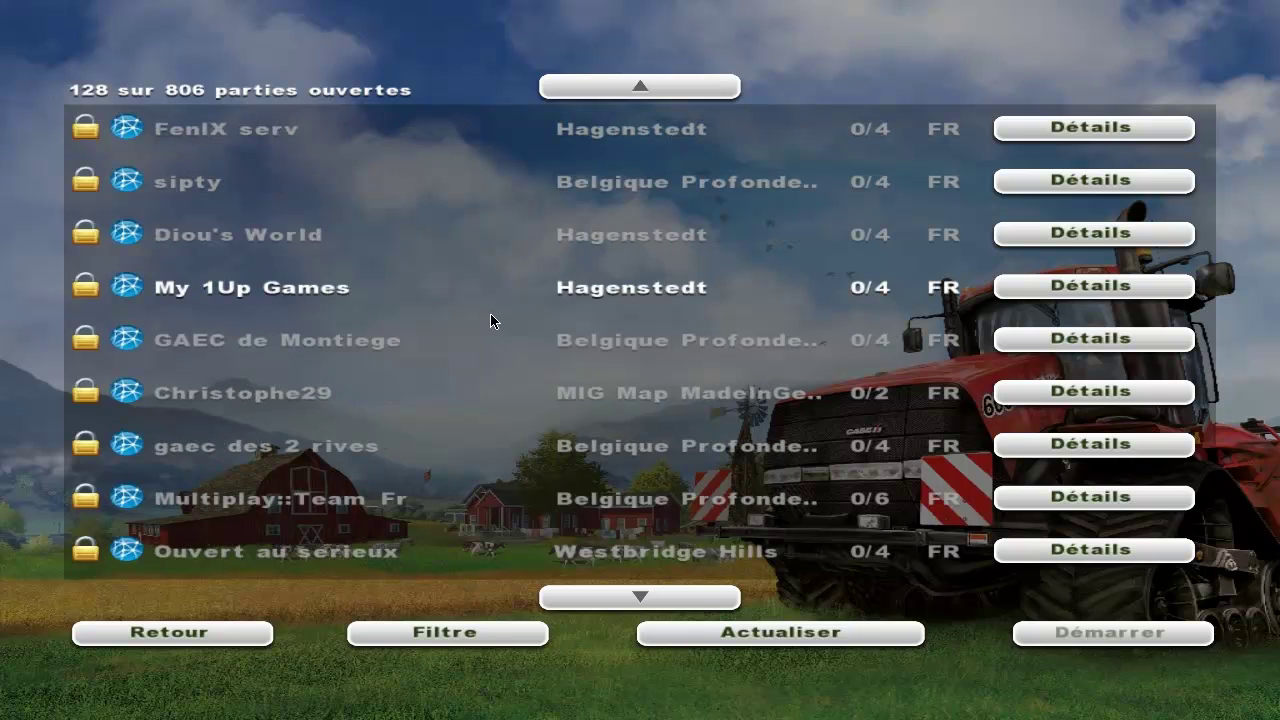
scroll(490, 315, "down", 3)
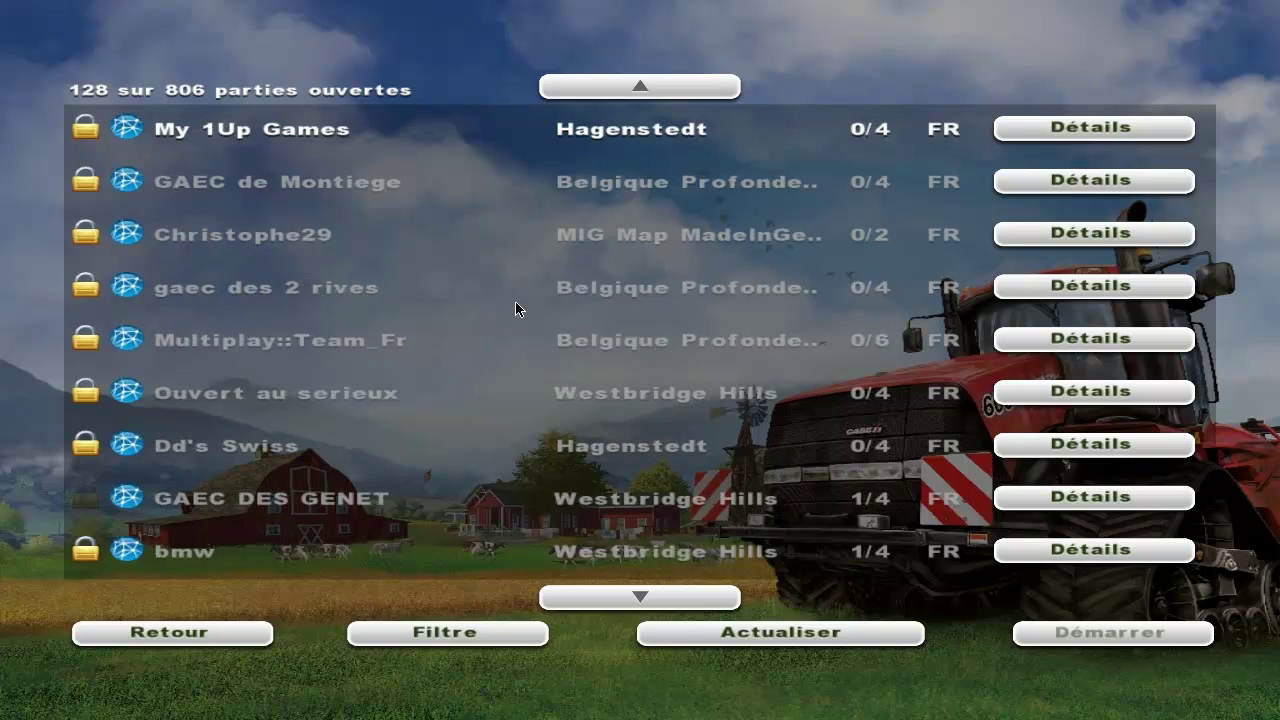
scroll(511, 301, "down", 9)
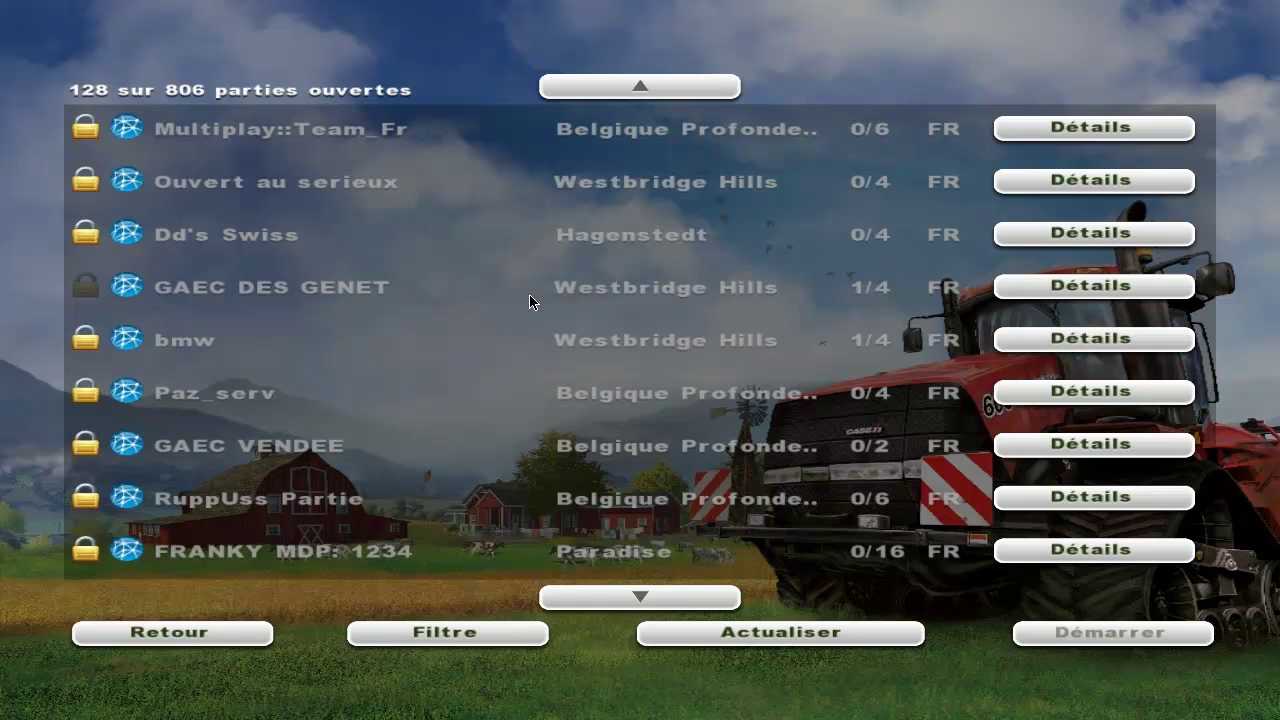
scroll(517, 342, "down", 9)
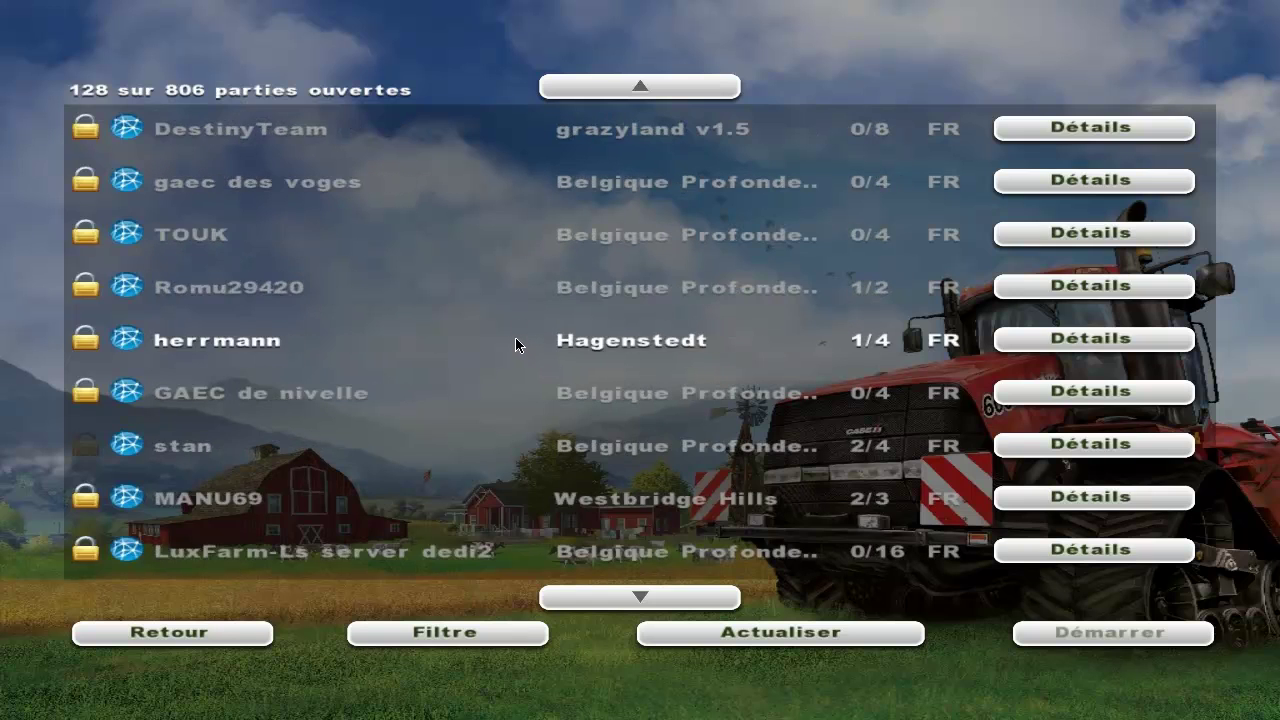
Open the details of the LuxFarm-Ls server dedi2 game and view its list of required mods and DLC.
scroll(512, 347, "down", 2)
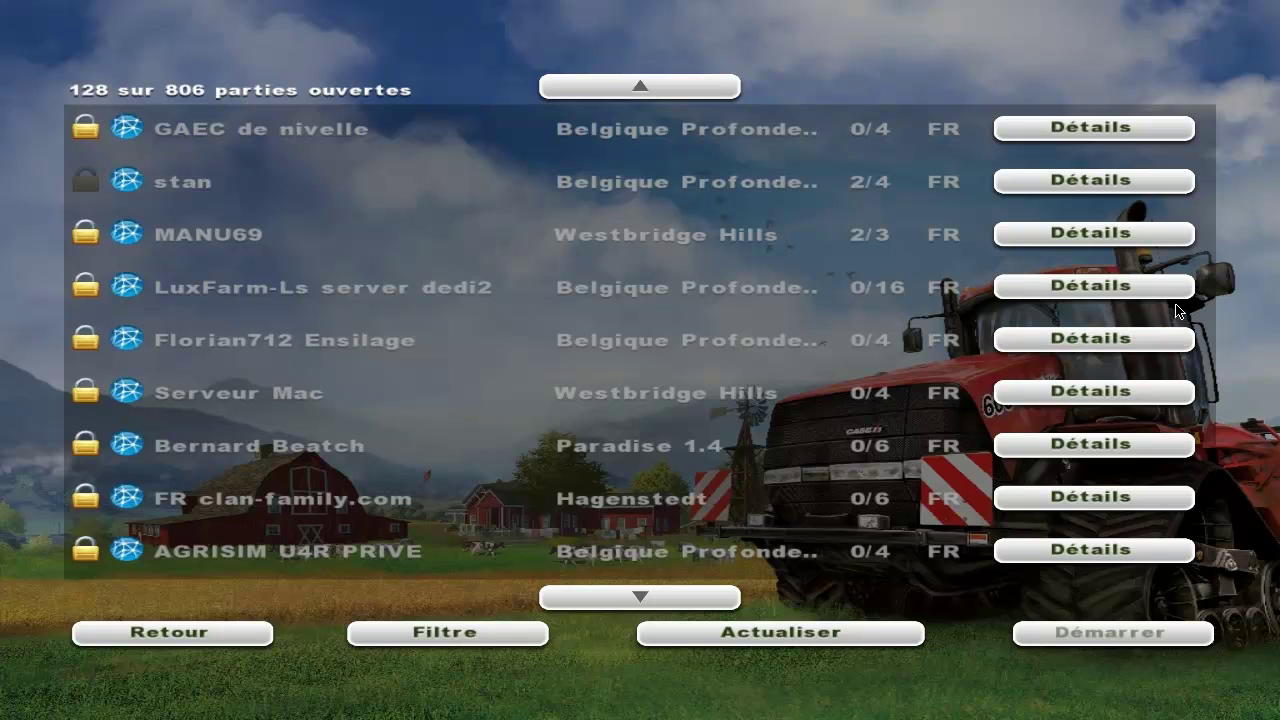
left_click(1140, 296)
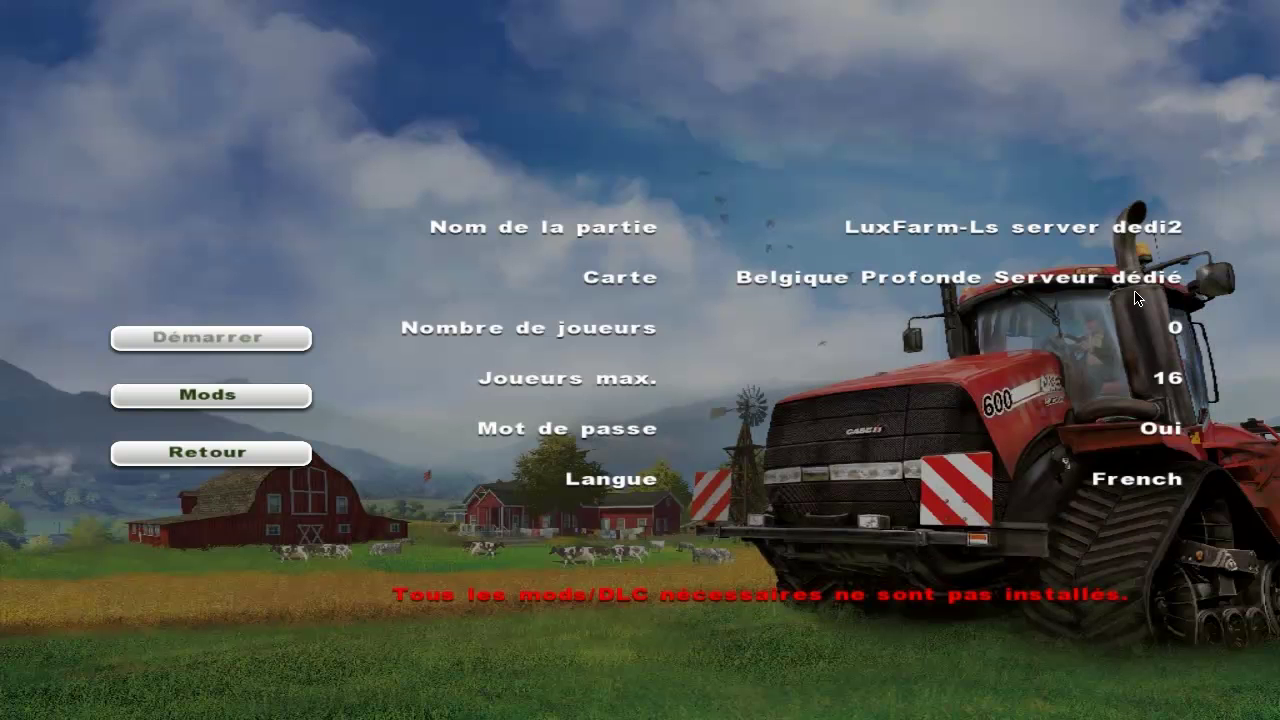
left_click(207, 394)
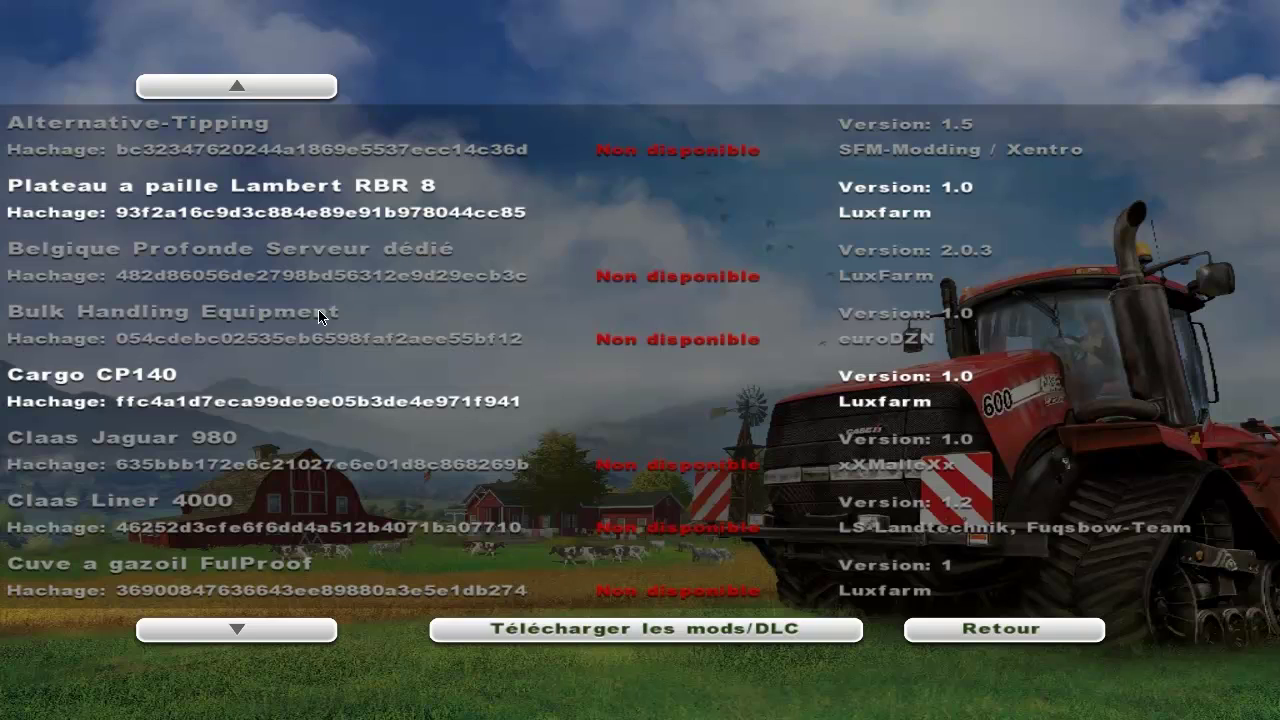